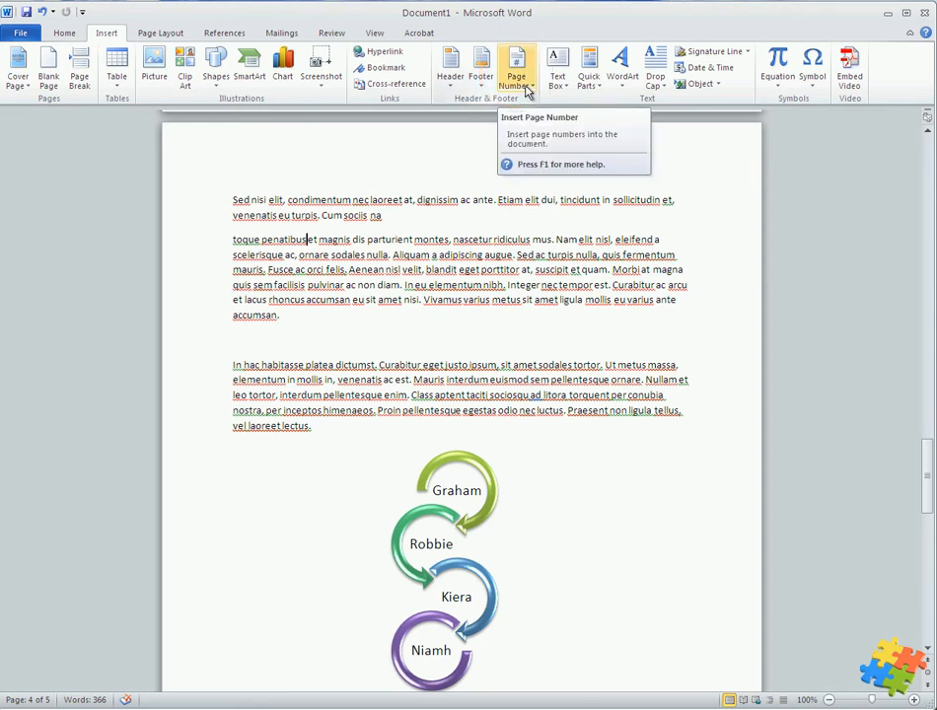
Insert a centred page number at the top of the page using the Plain Number 2 style
click(526, 91)
mouse_move(558, 100)
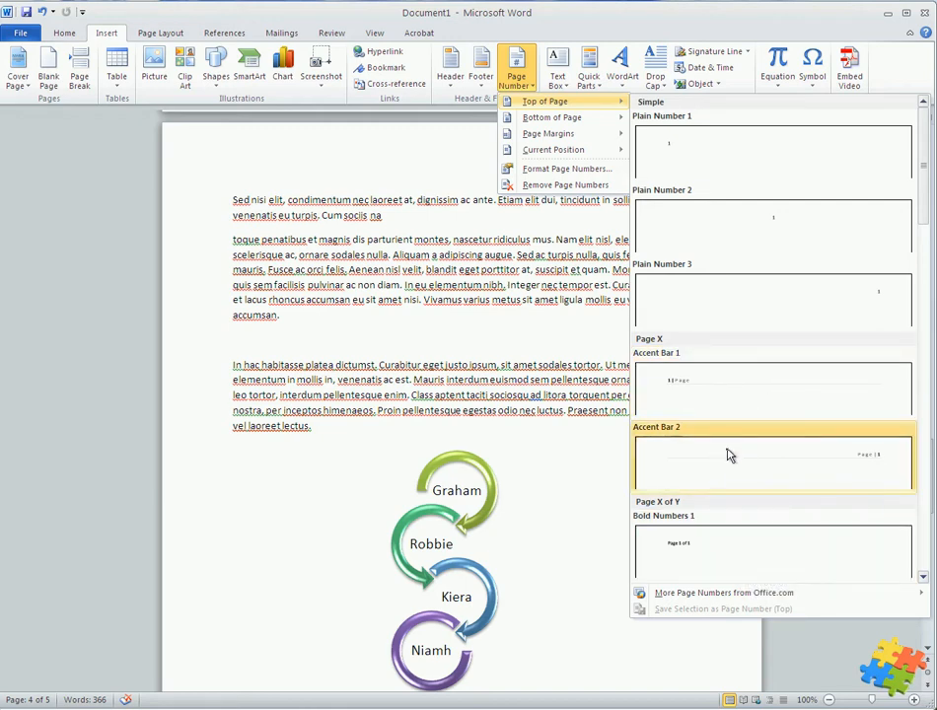
click(718, 226)
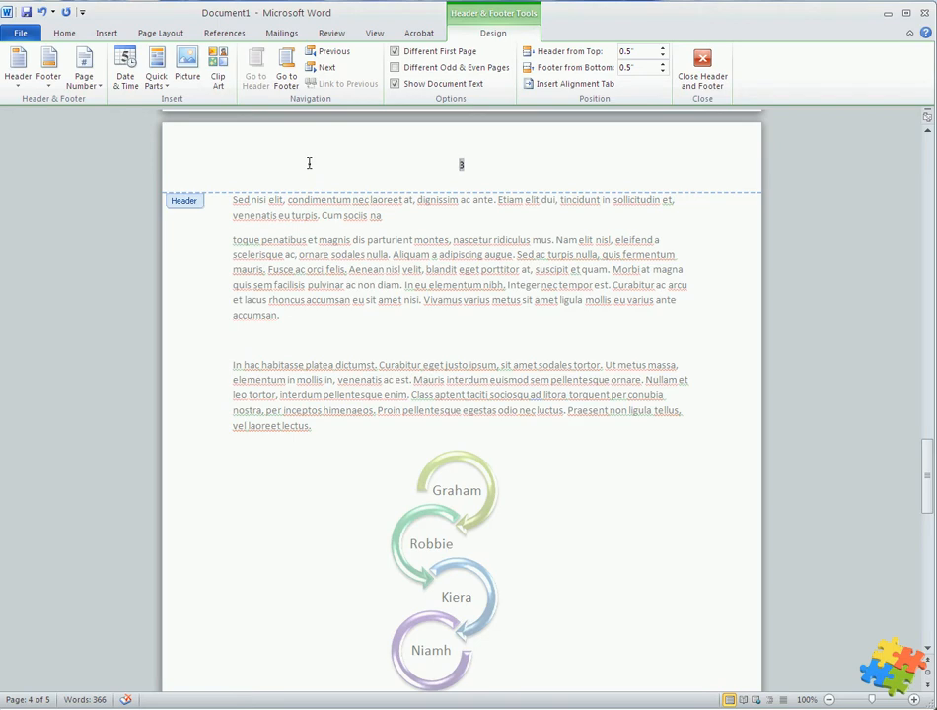
Add the word "Page" in front of the page number in the header and return to the body text
click(605, 161)
key(Tab)
key(BackSpace)
key(Left)
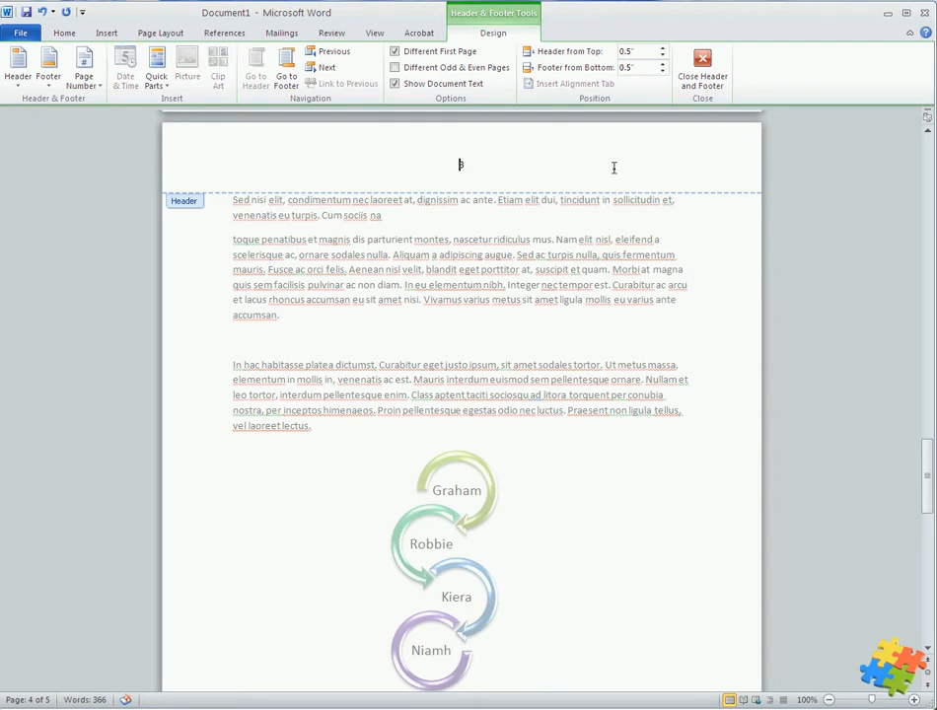
text(Page)
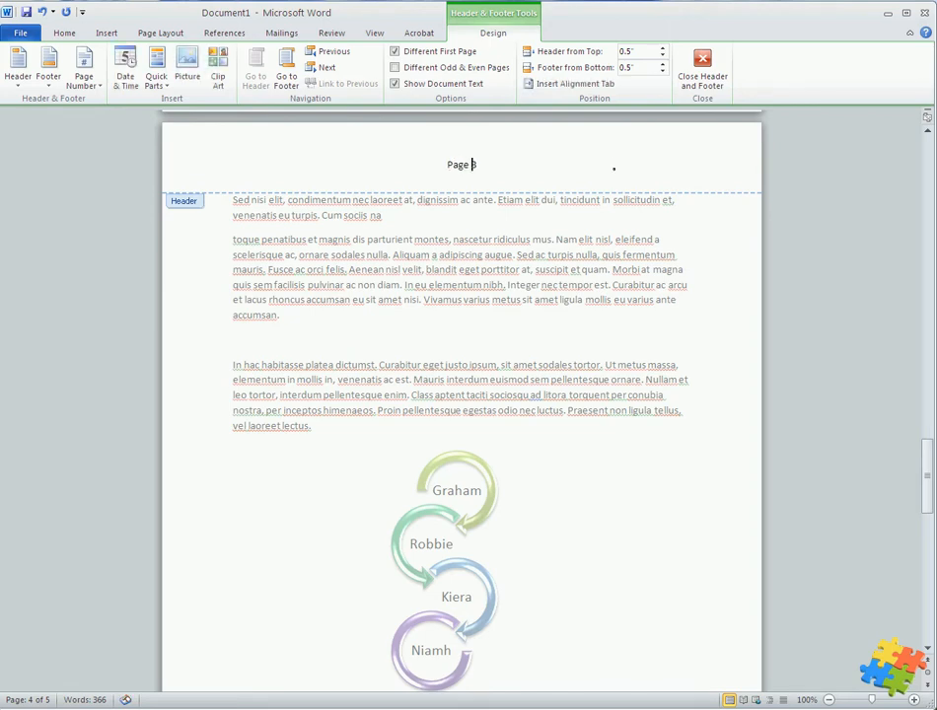
double_click(509, 272)
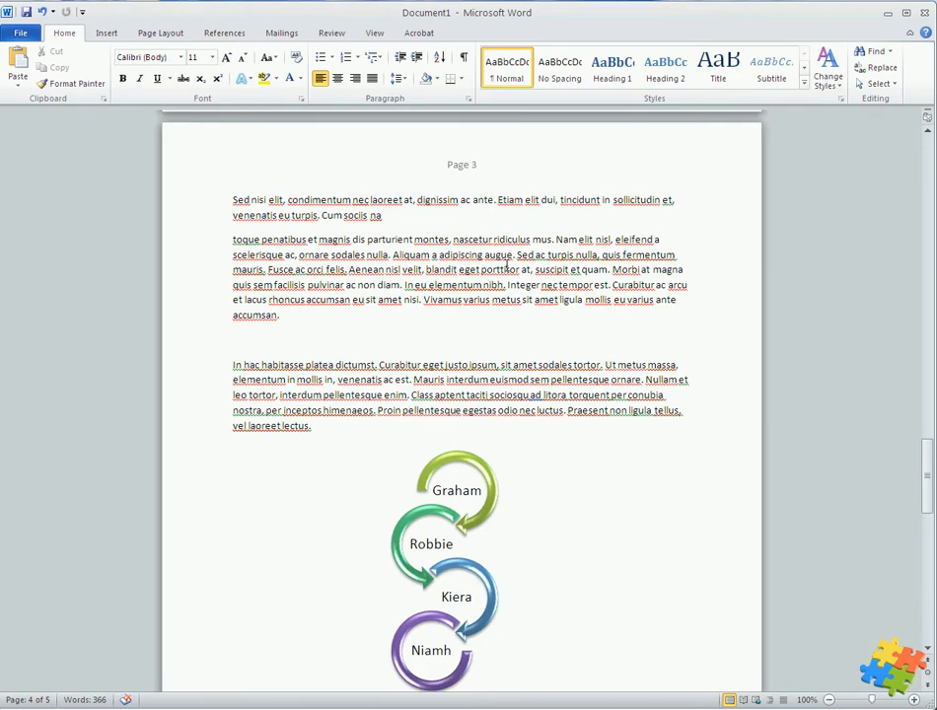
Delete the word "Page" from the header, keeping only the page number, and return to the body text
scroll(507, 272, down, 8)
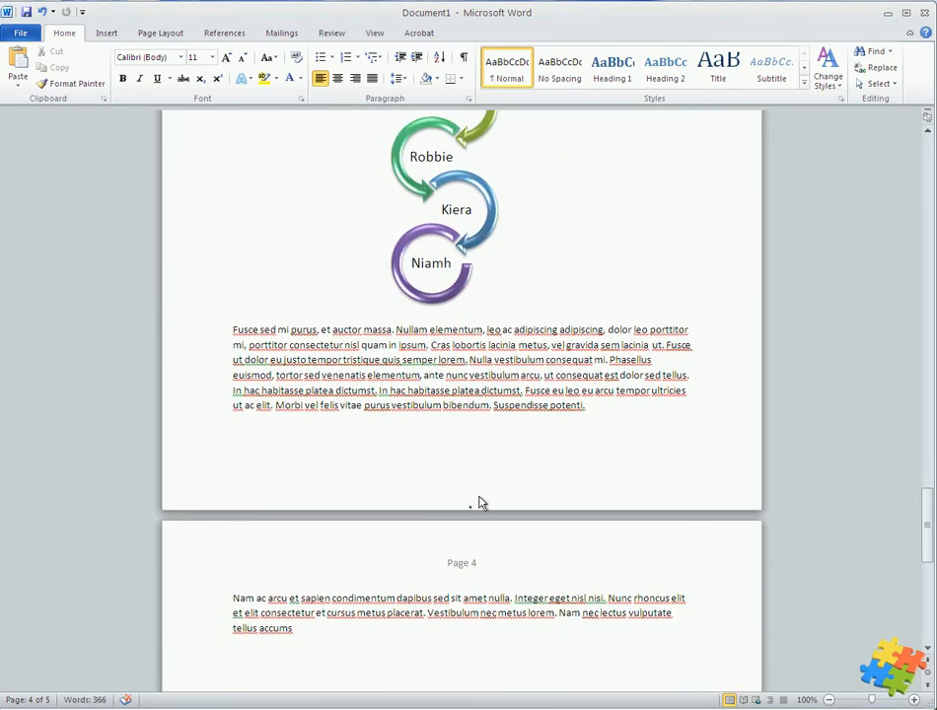
scroll(469, 549, down, 2)
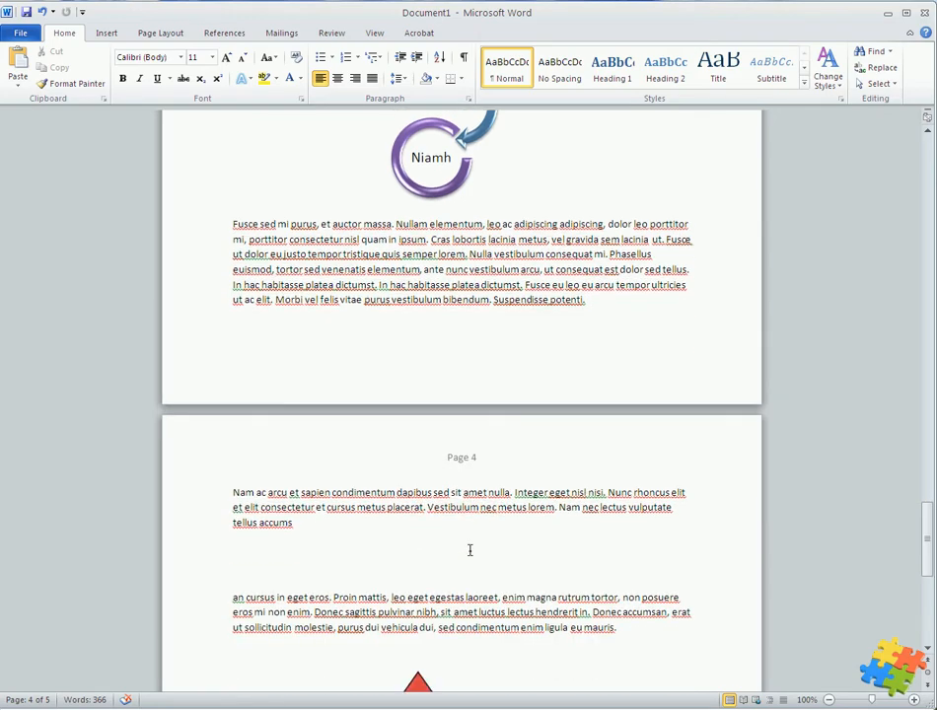
scroll(469, 549, up, 13)
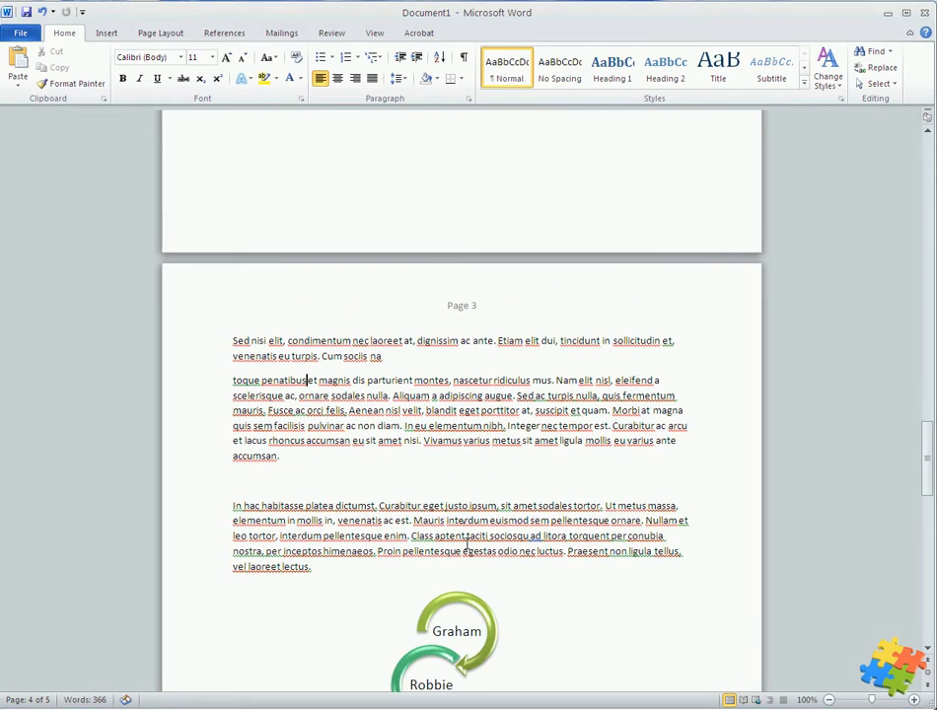
double_click(459, 307)
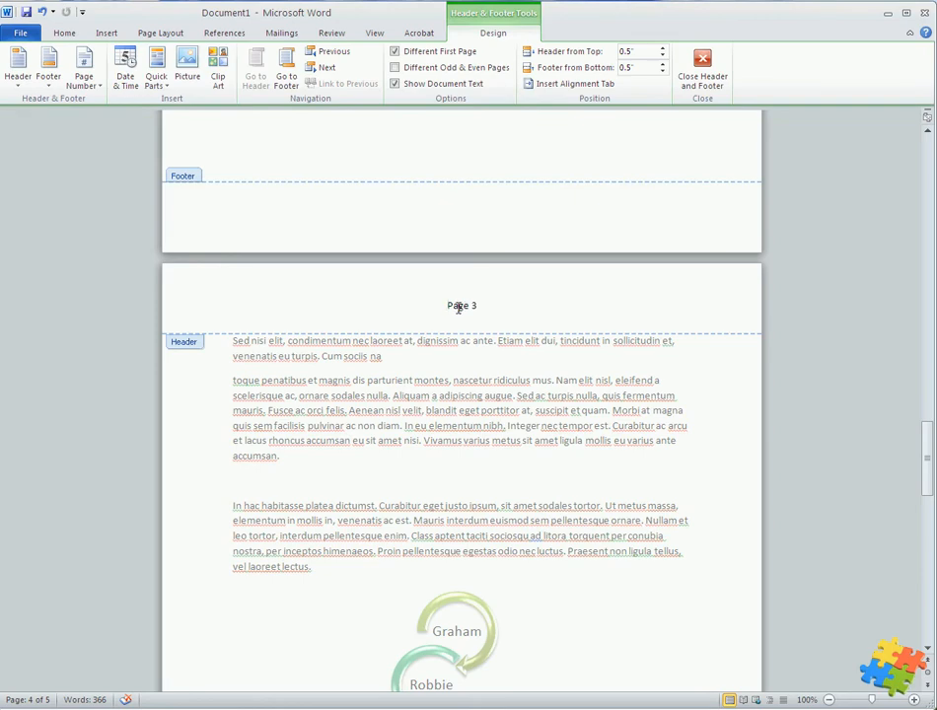
double_click(458, 305)
key(Delete)
double_click(468, 427)
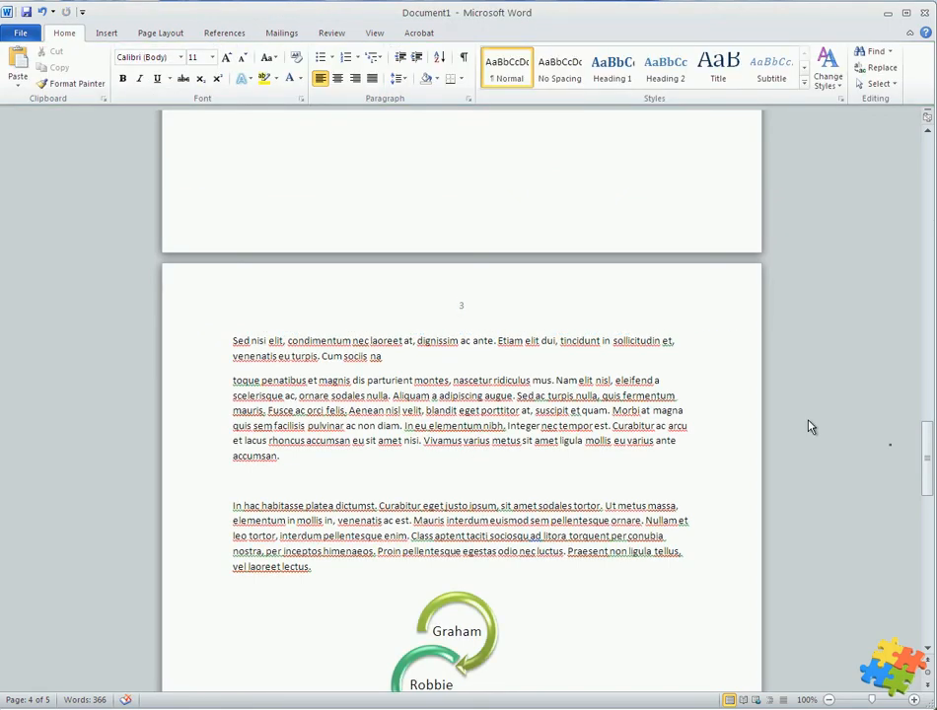
Insert a page number in the page margin using the "Arrow, Right" style
click(431, 395)
click(107, 32)
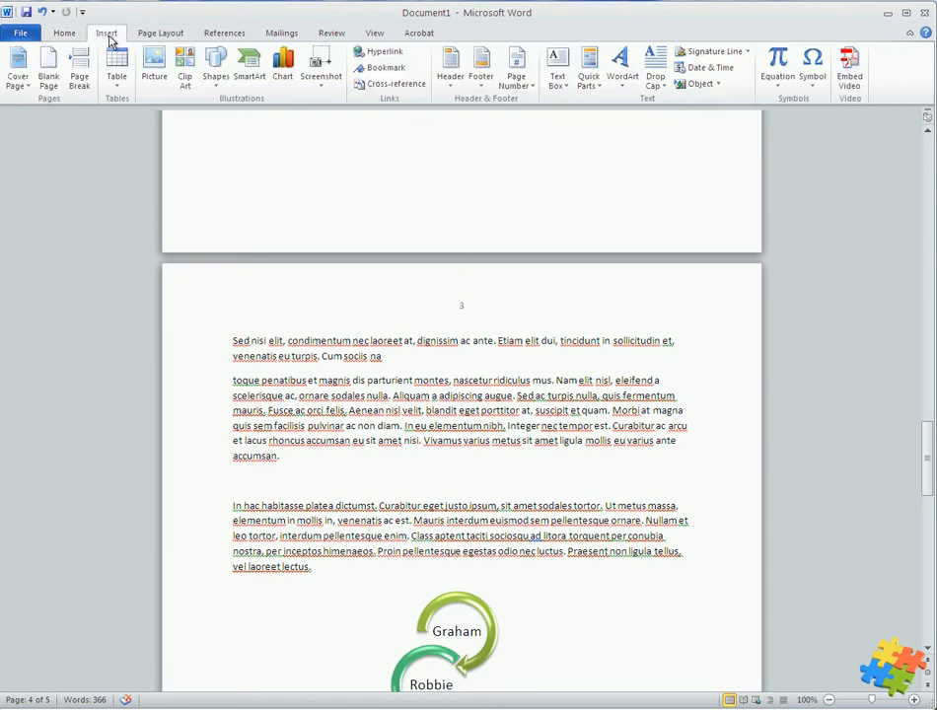
click(519, 87)
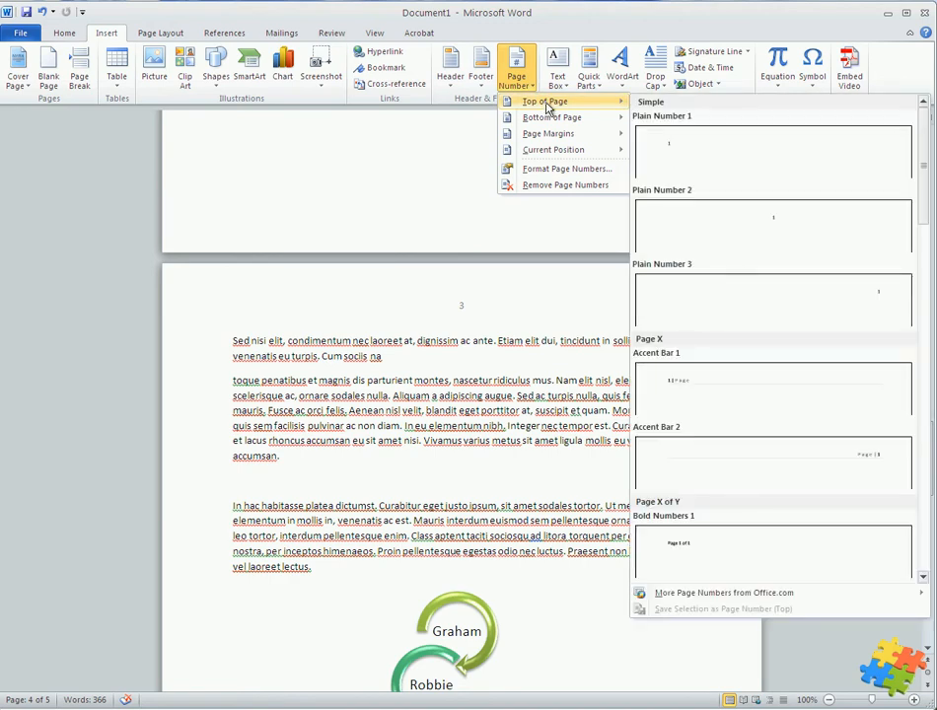
mouse_move(543, 115)
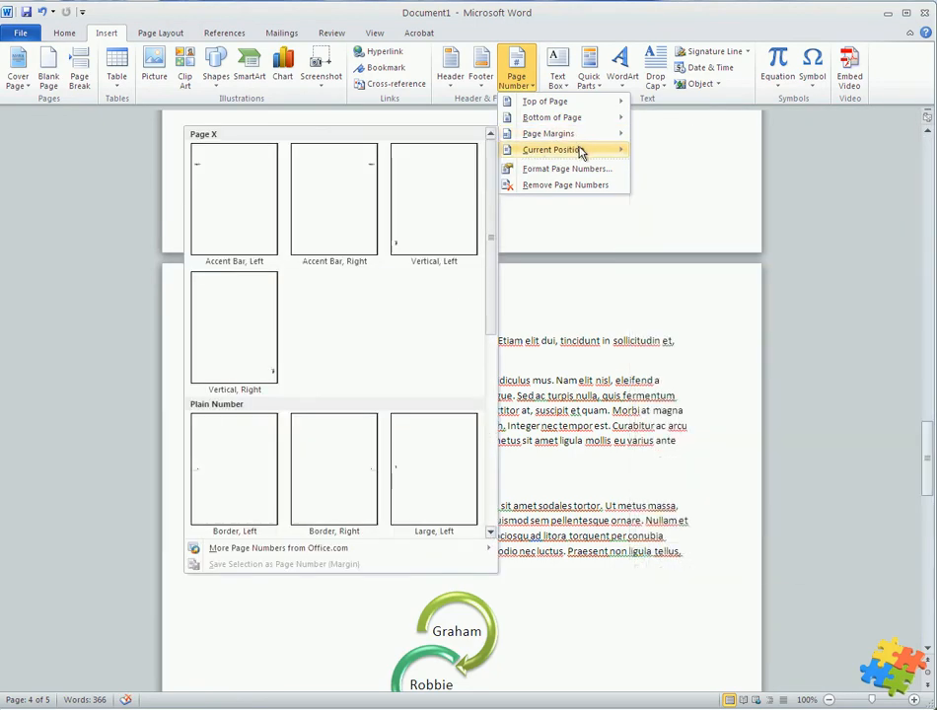
mouse_move(582, 136)
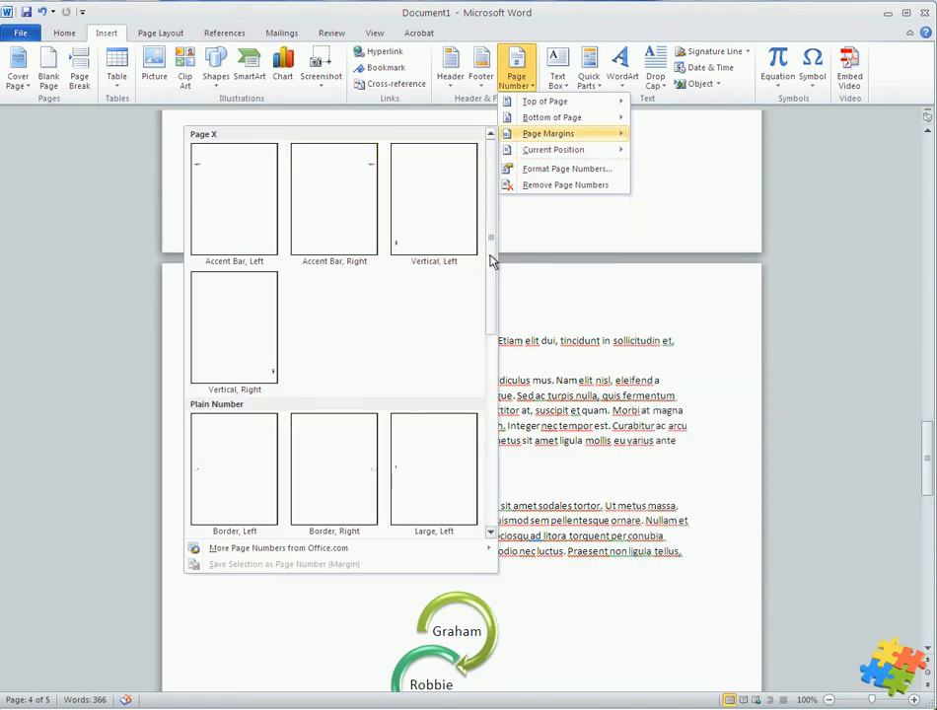
drag(488, 260, 487, 430)
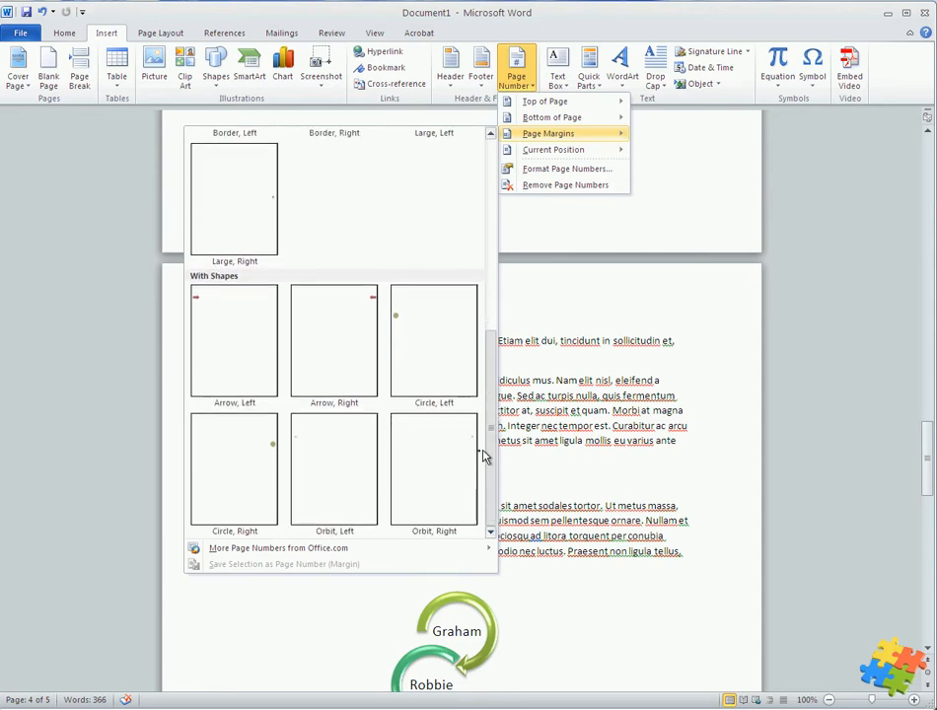
click(348, 339)
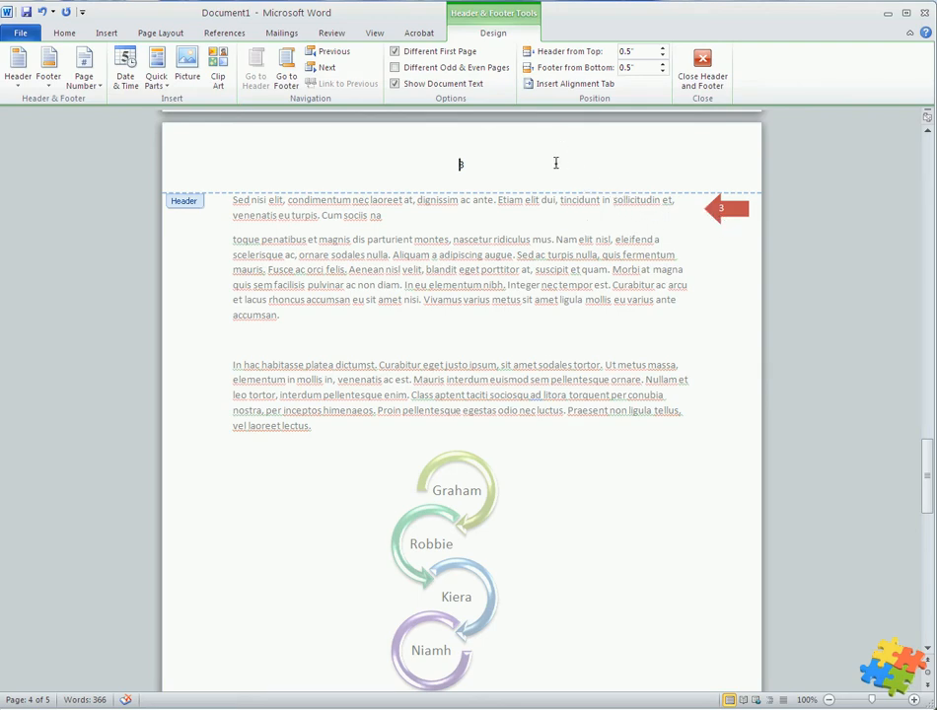
Delete the centred page number from the header and return to the body text
double_click(459, 164)
key(Delete)
double_click(530, 271)
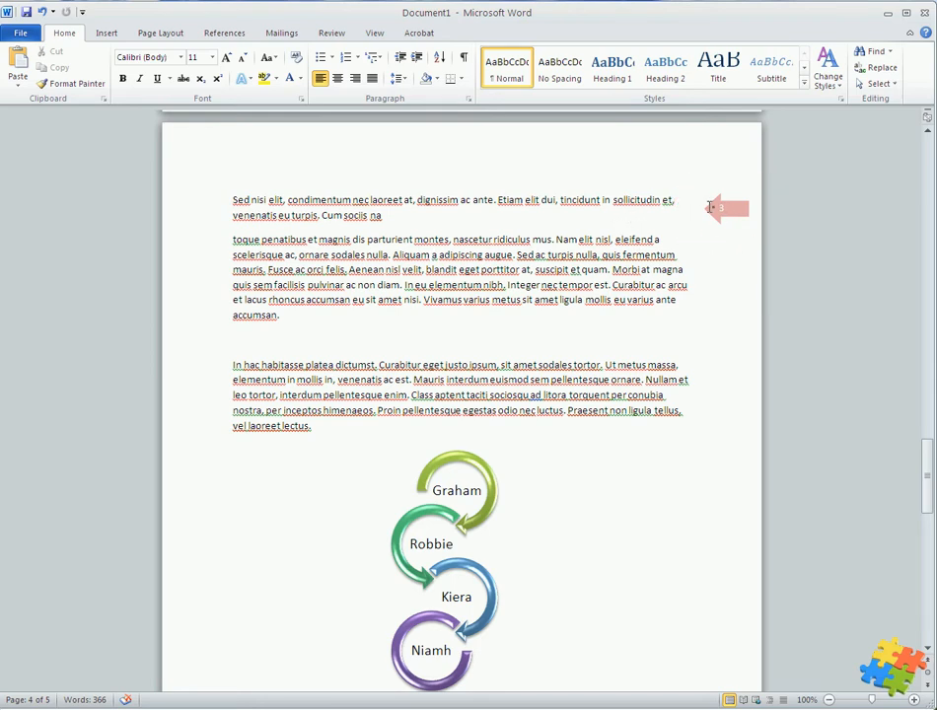
Open the header for editing to reach the arrow page number, and close it again
click(716, 222)
double_click(710, 206)
click(708, 219)
double_click(558, 166)
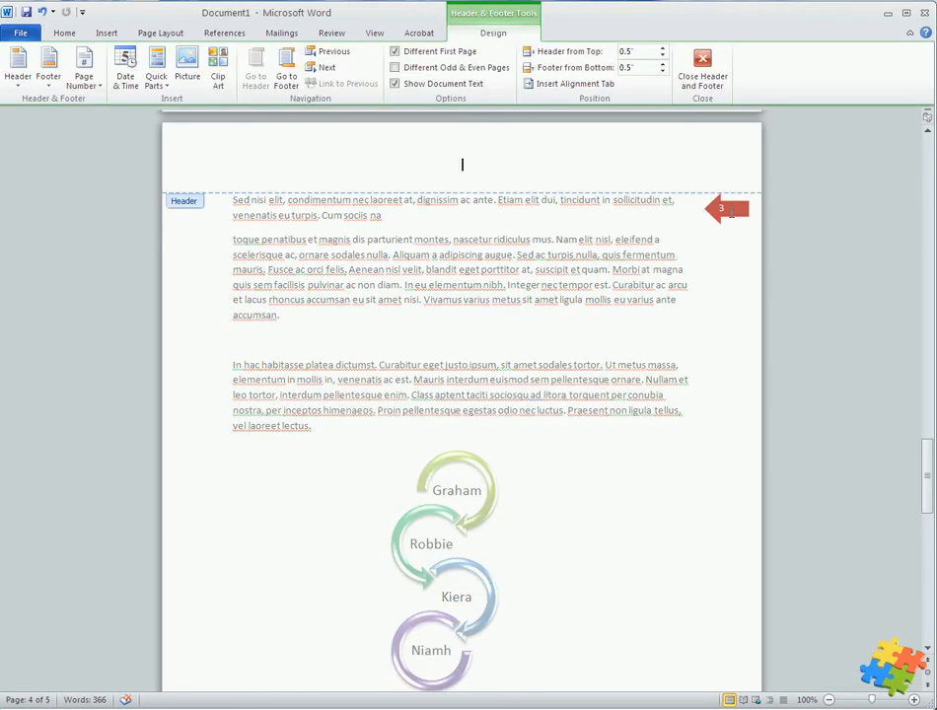
click(710, 76)
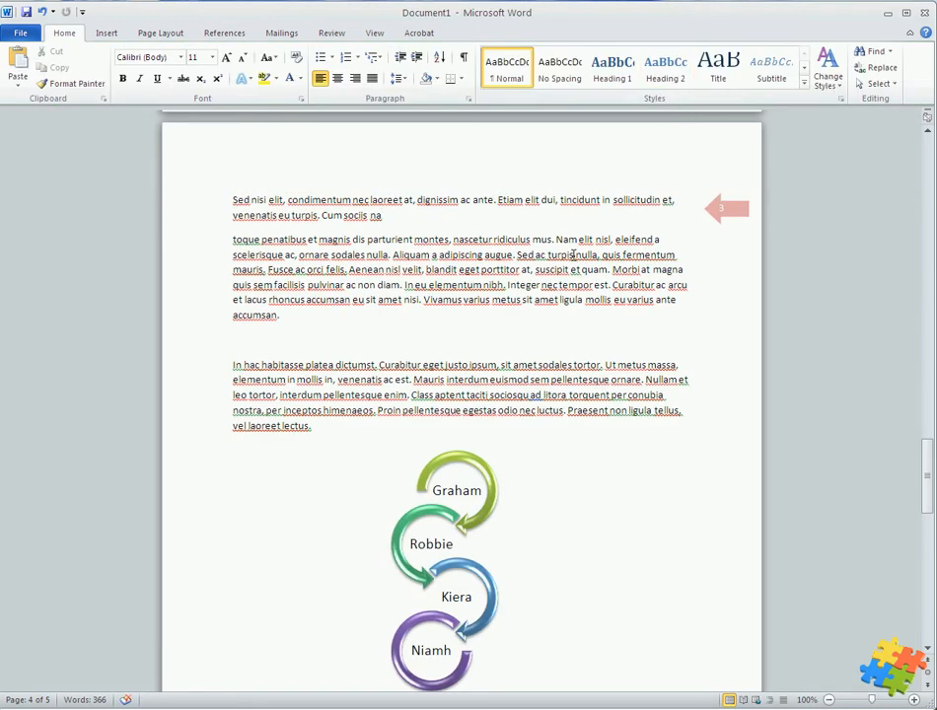
Insert an automatically updating date in the header in the format "Sunday, April 28, 2013"
scroll(574, 256, up, 1)
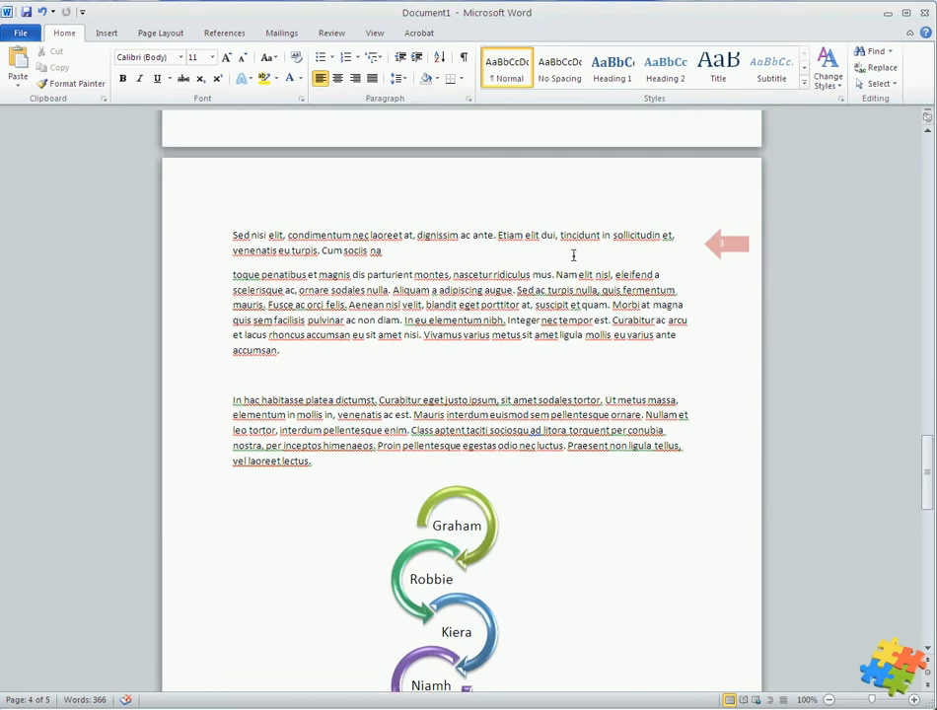
double_click(434, 202)
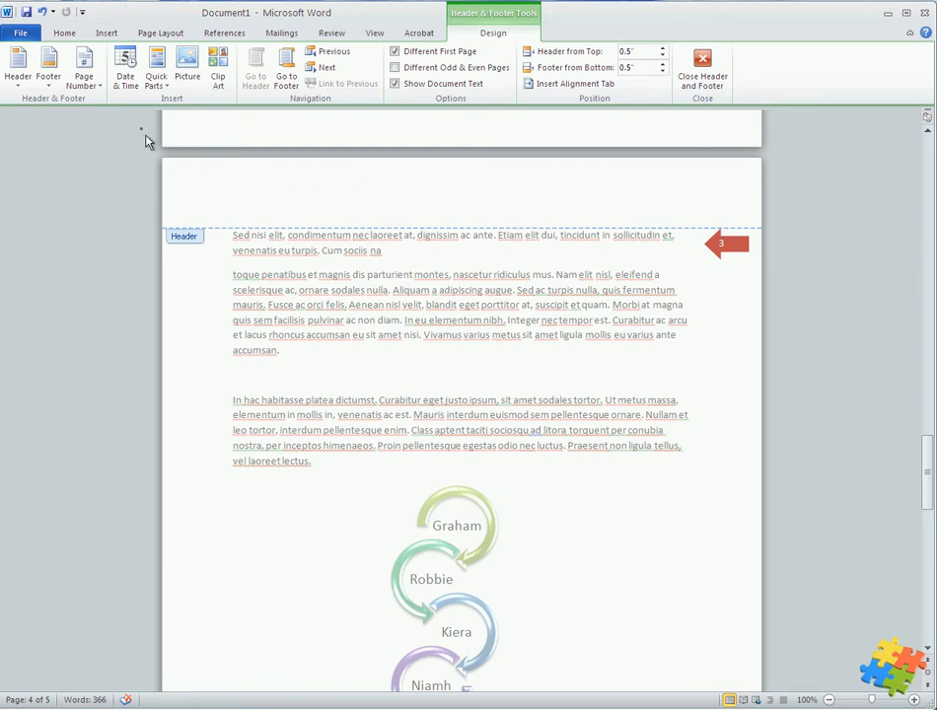
click(125, 74)
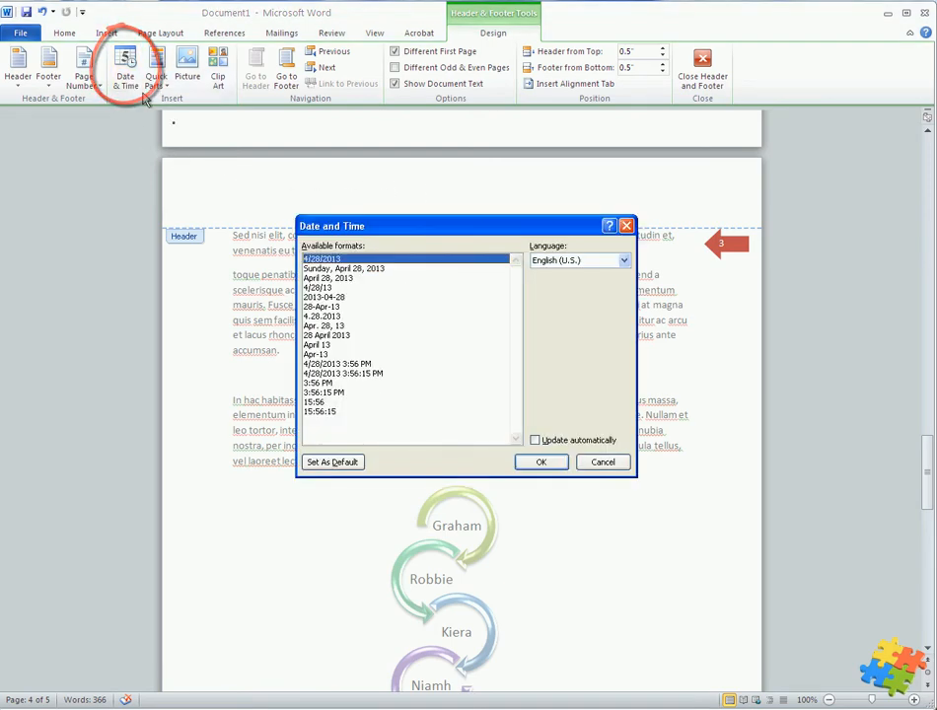
click(365, 268)
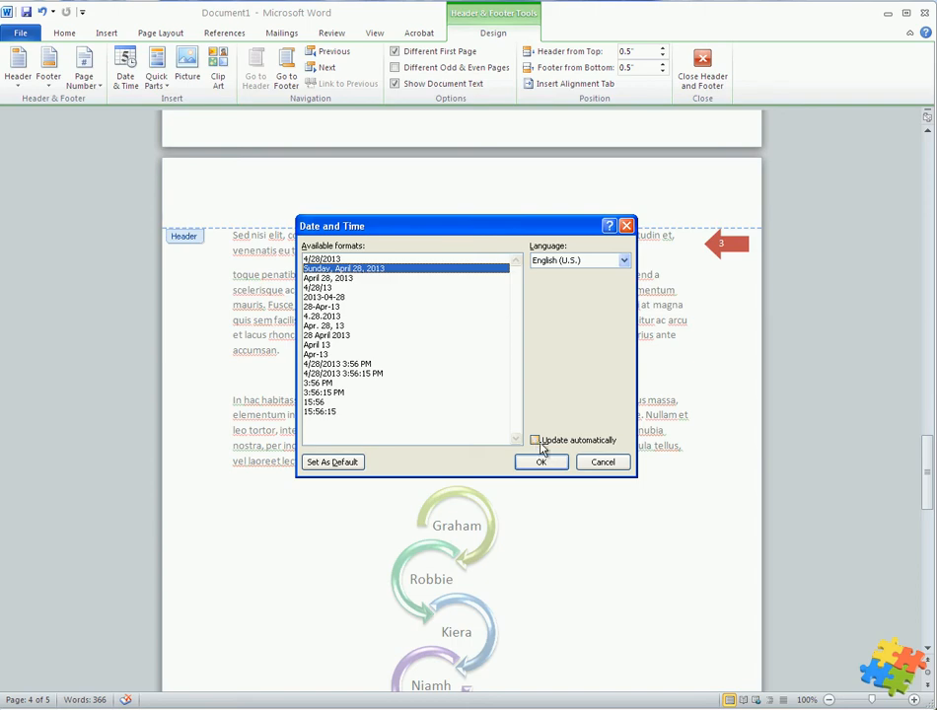
click(536, 441)
click(540, 461)
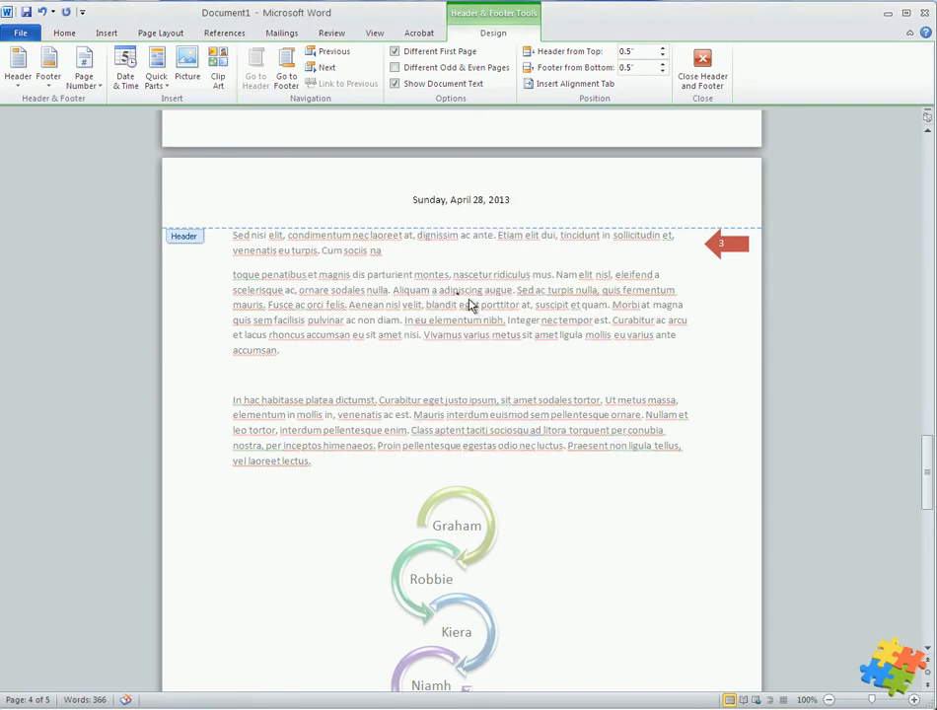
Replace the header's date and arrow page number with the Sunset picture from the Sample Pictures folder
drag(529, 205, 420, 193)
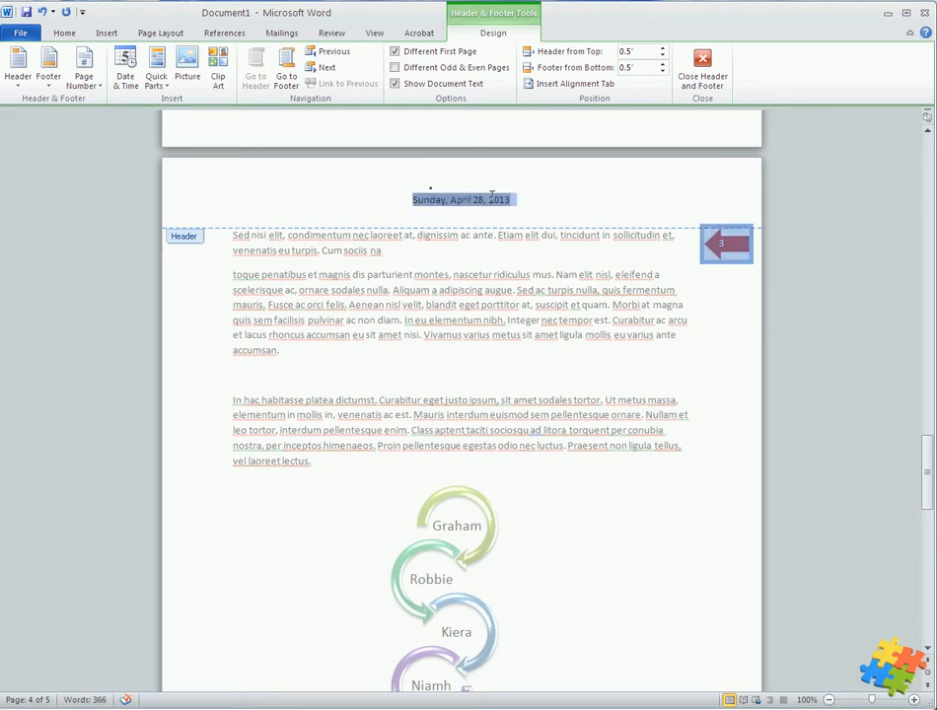
key(Delete)
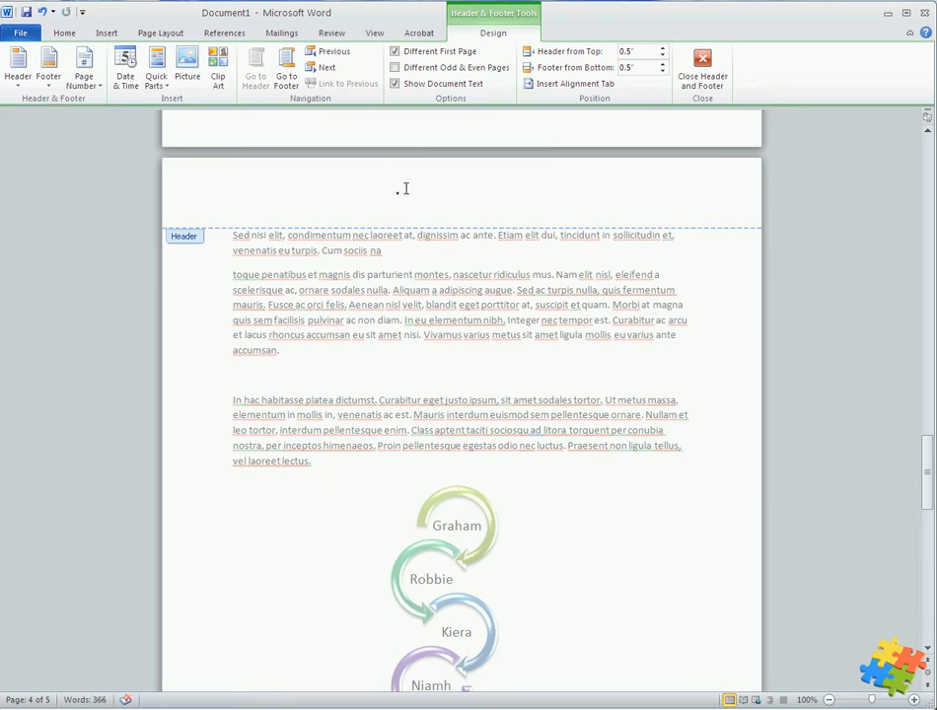
click(197, 79)
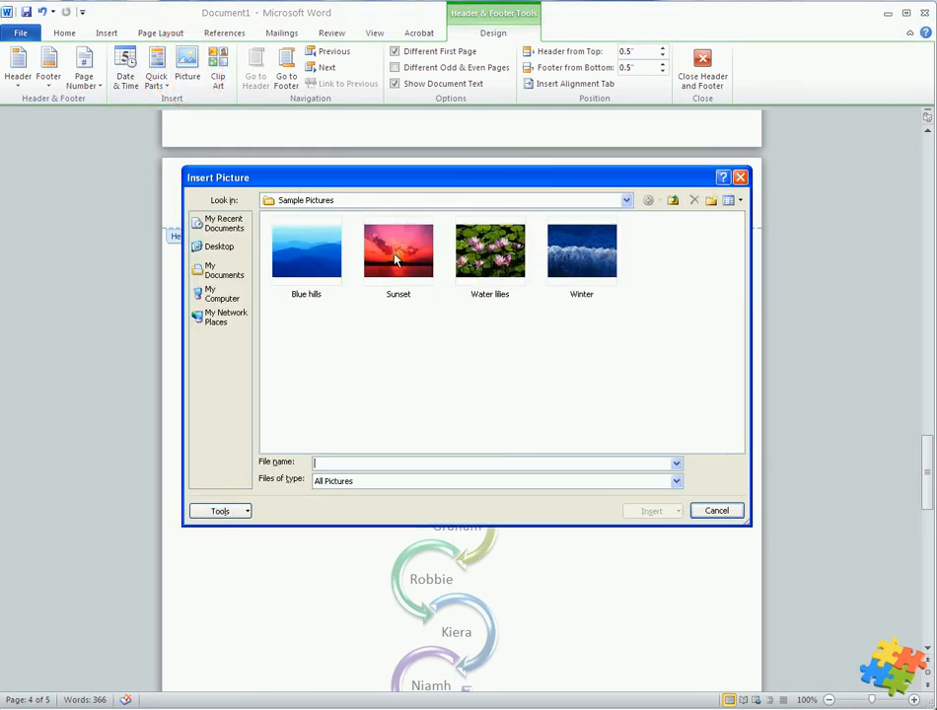
double_click(375, 283)
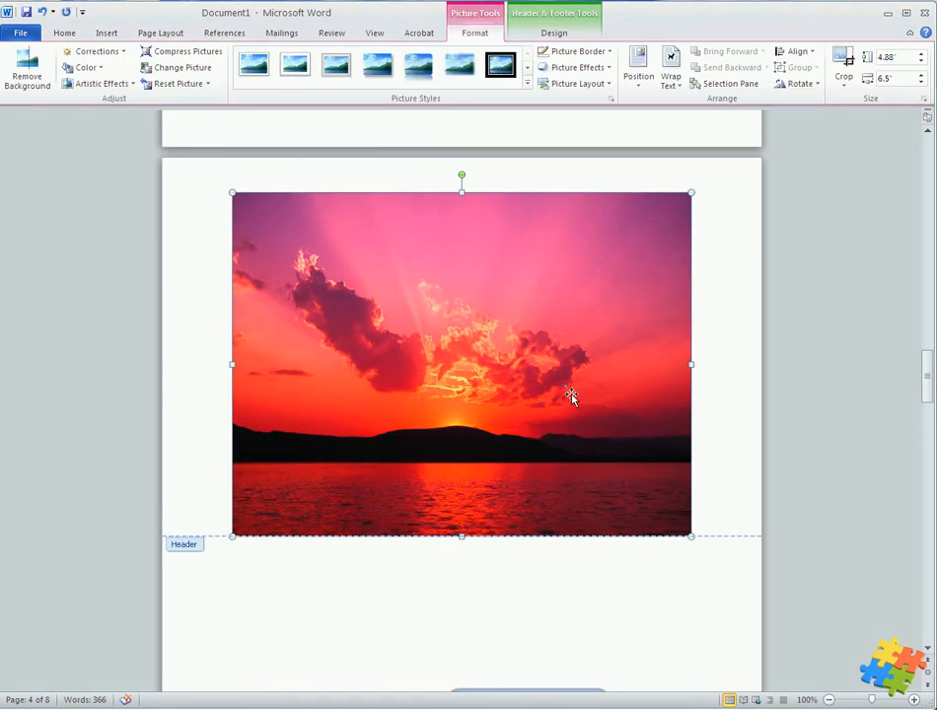
Shrink the sunset picture in the header to about 0.82" high by 1.09" wide and return to the body text
scroll(567, 390, down, 1)
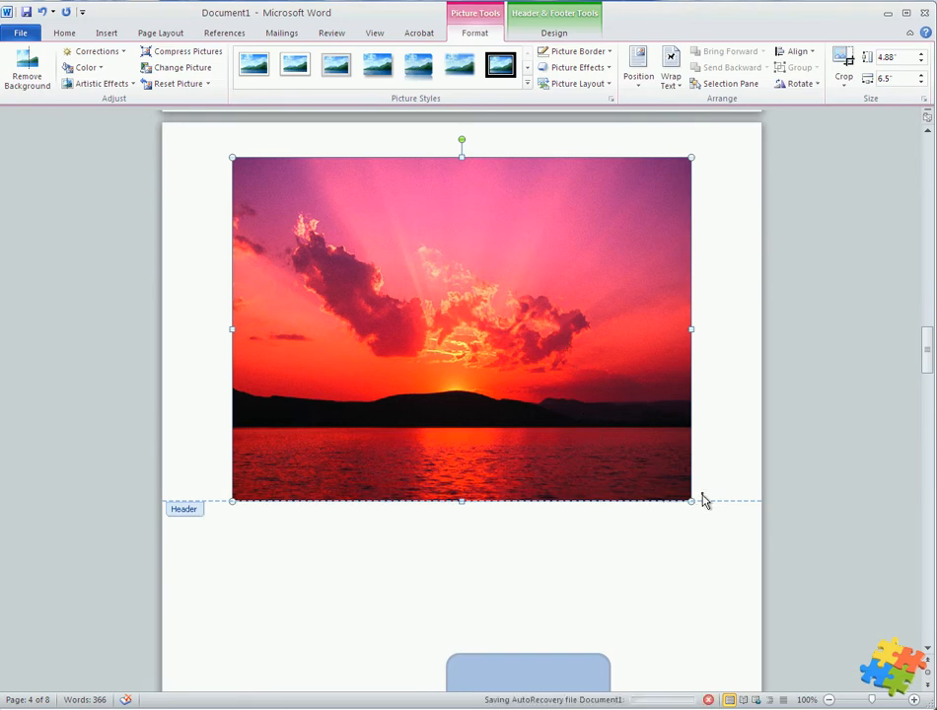
scroll(640, 416, down, 3)
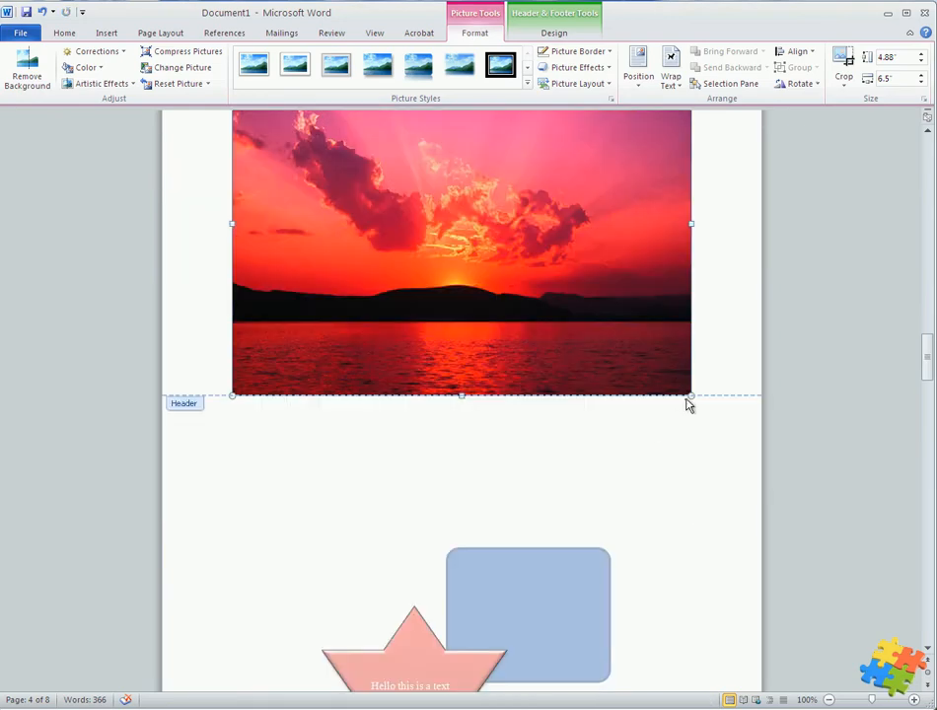
drag(690, 396, 341, 188)
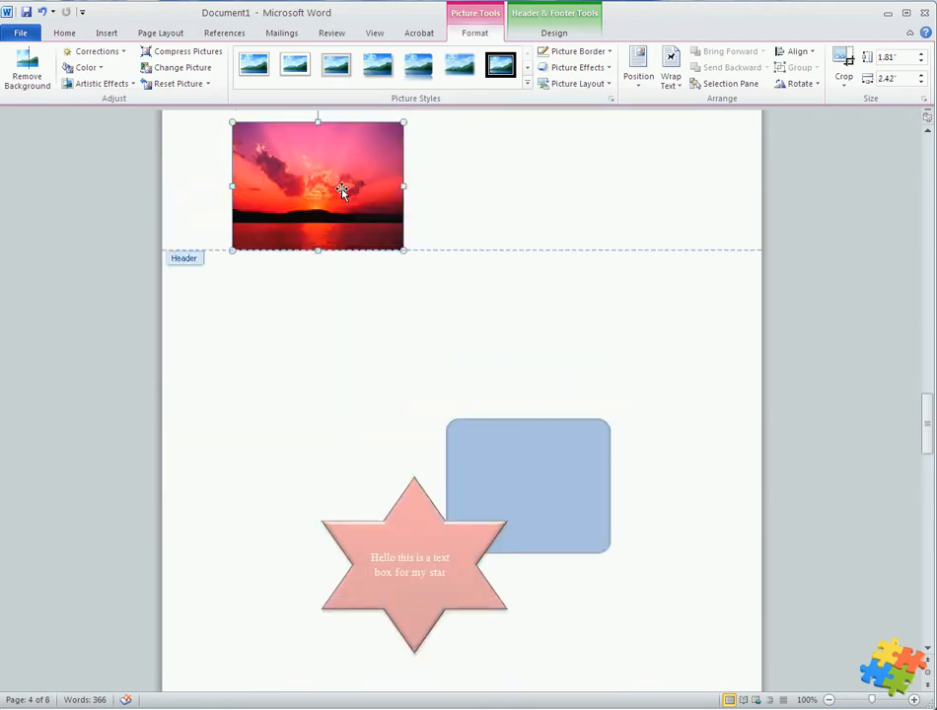
drag(401, 321, 310, 251)
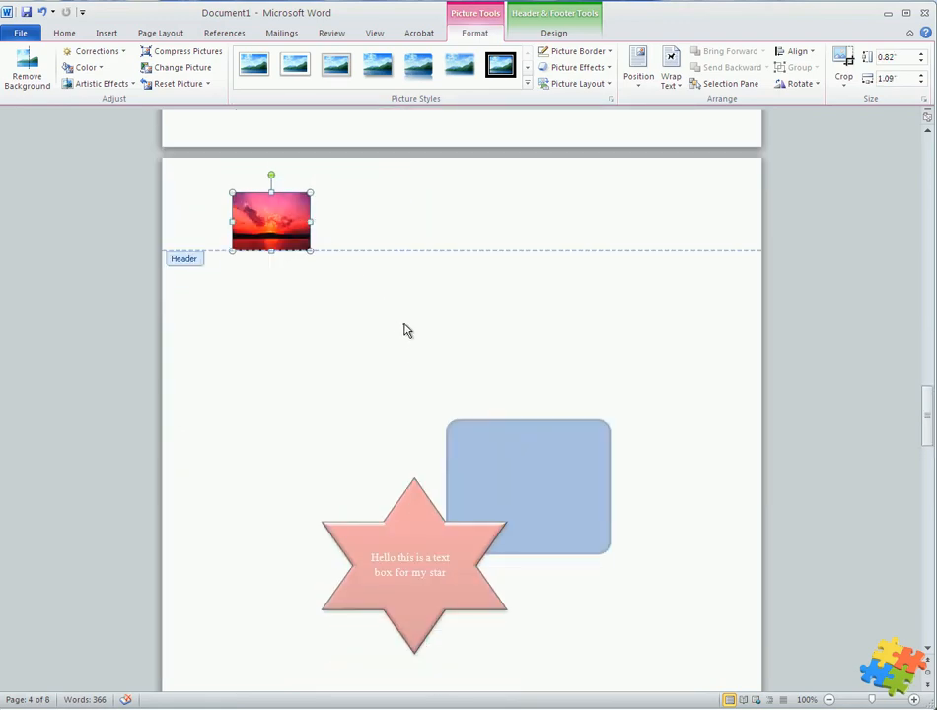
double_click(404, 327)
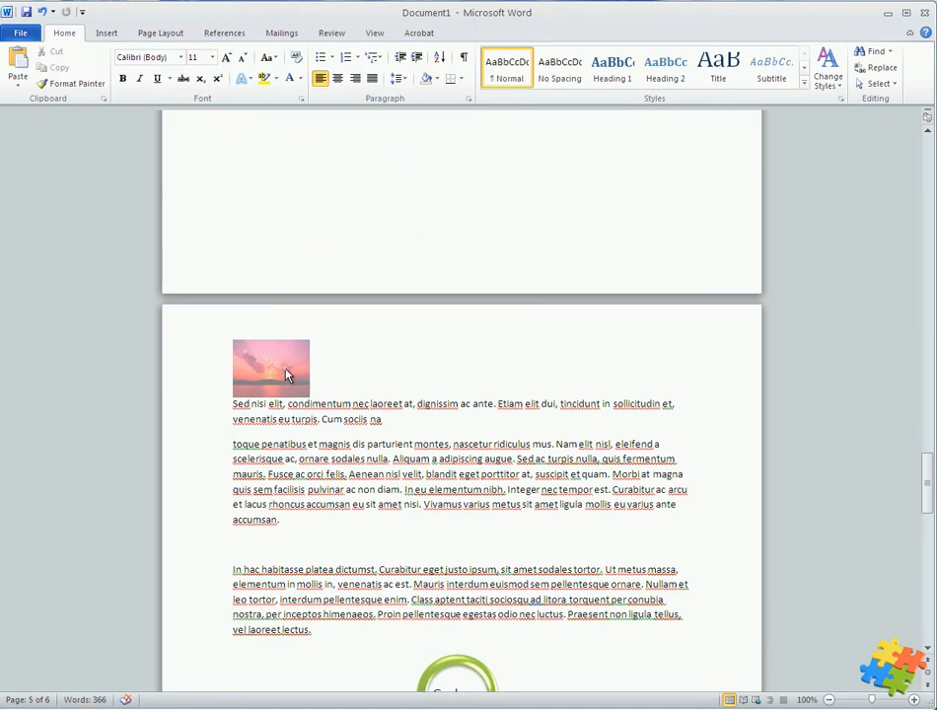
Open the header for editing and delete the sunset picture from it
double_click(285, 375)
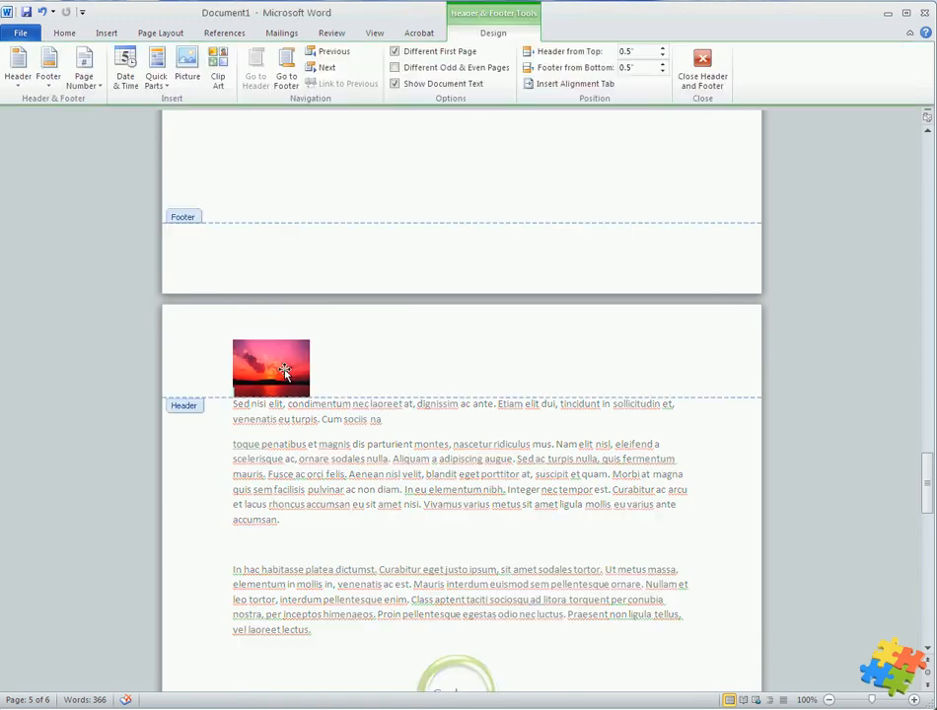
click(284, 372)
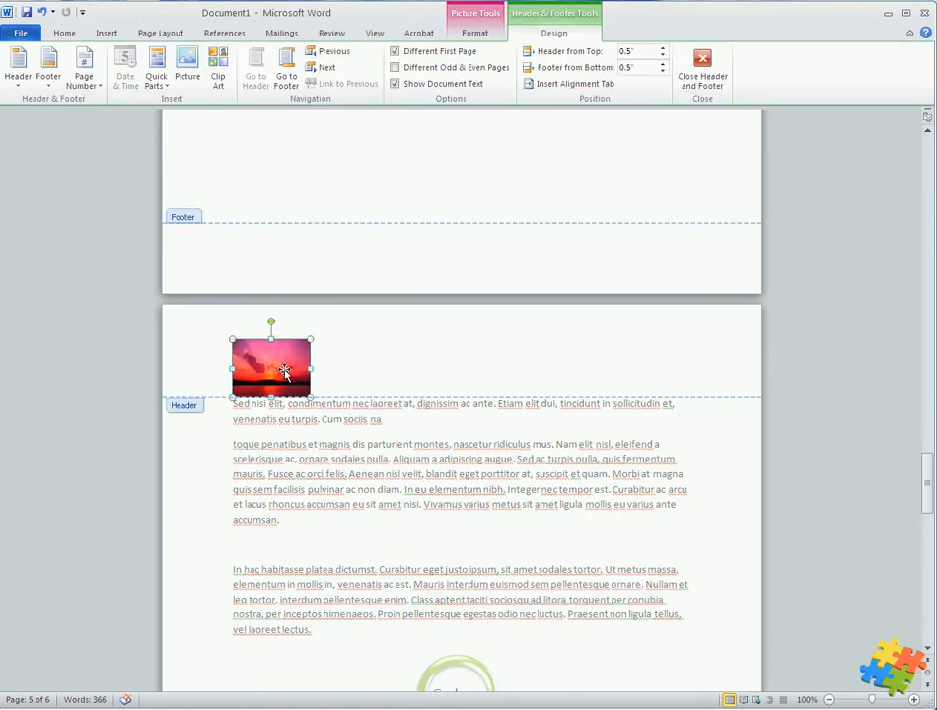
key(Delete)
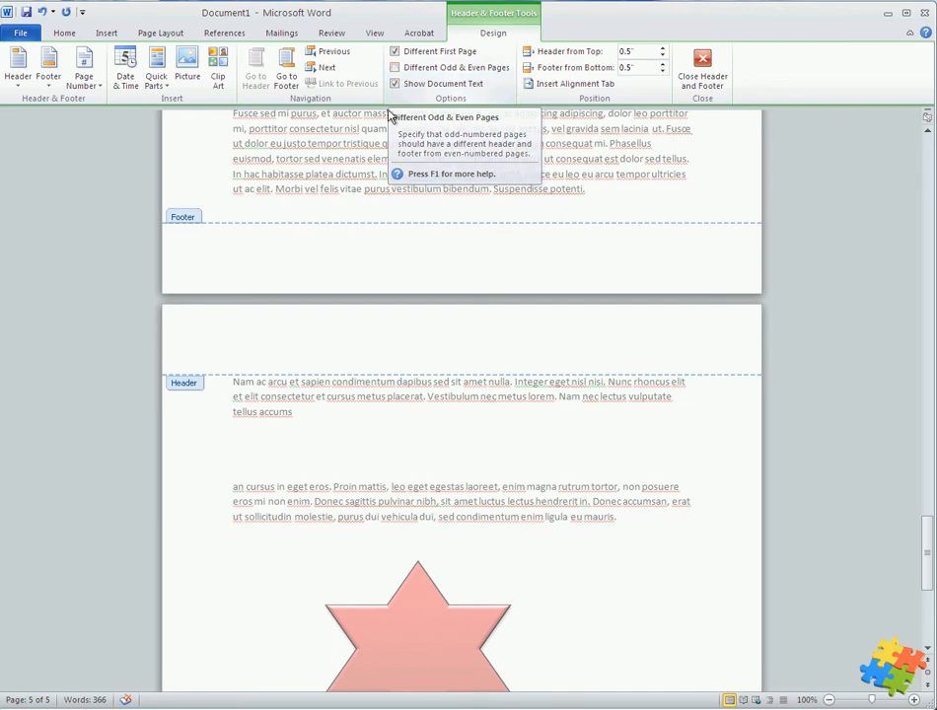
Turn on different headers and footers for odd and even pages, and return to the body text
click(395, 67)
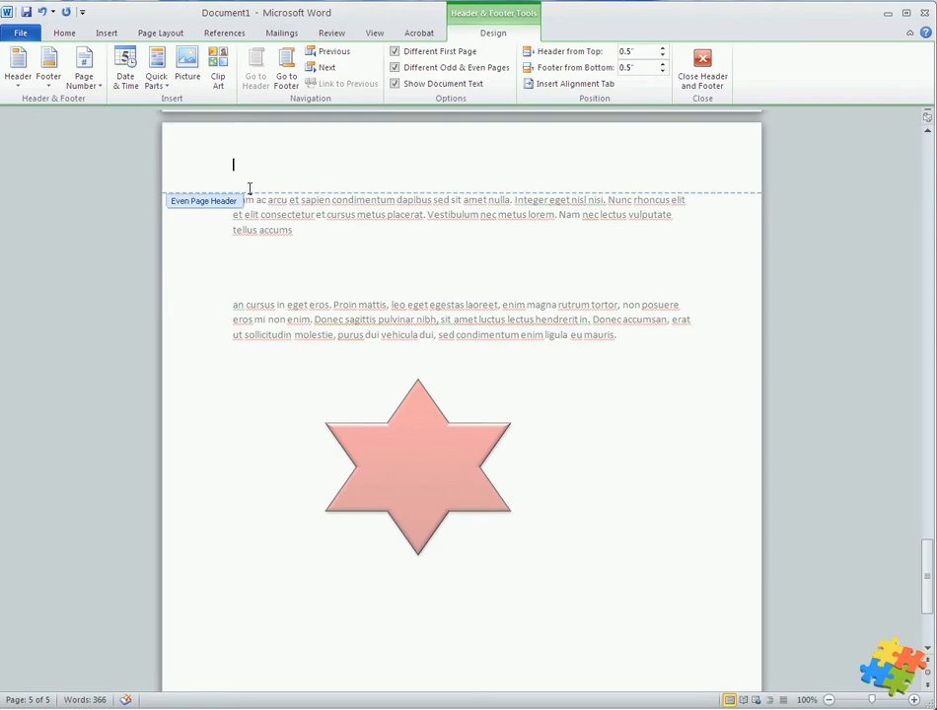
scroll(251, 198, down, 4)
scroll(258, 205, up, 3)
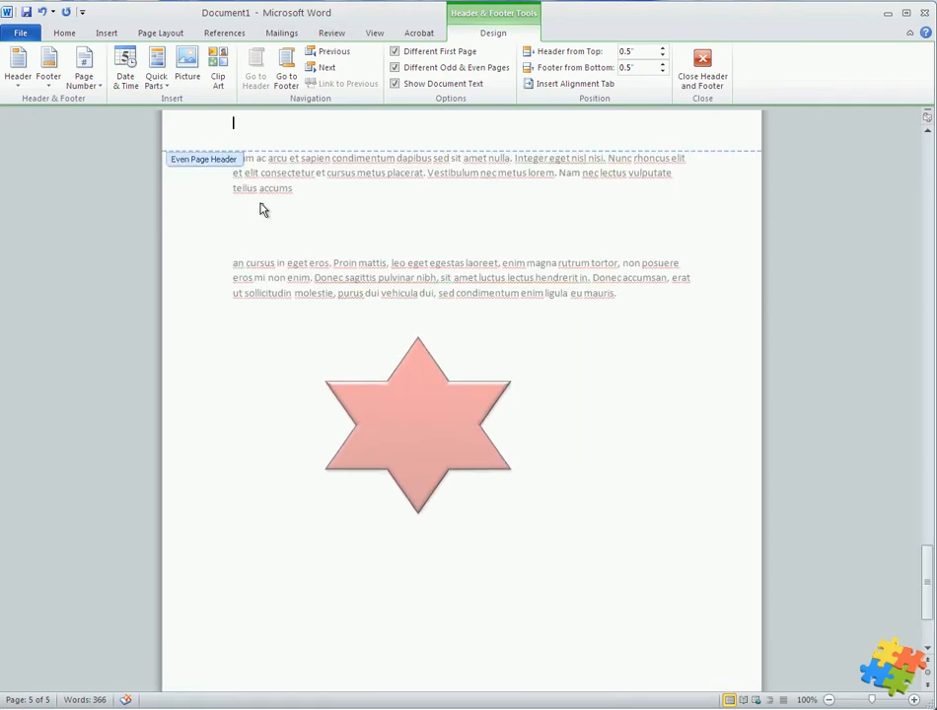
double_click(264, 209)
scroll(277, 226, down, 4)
scroll(277, 233, down, 6)
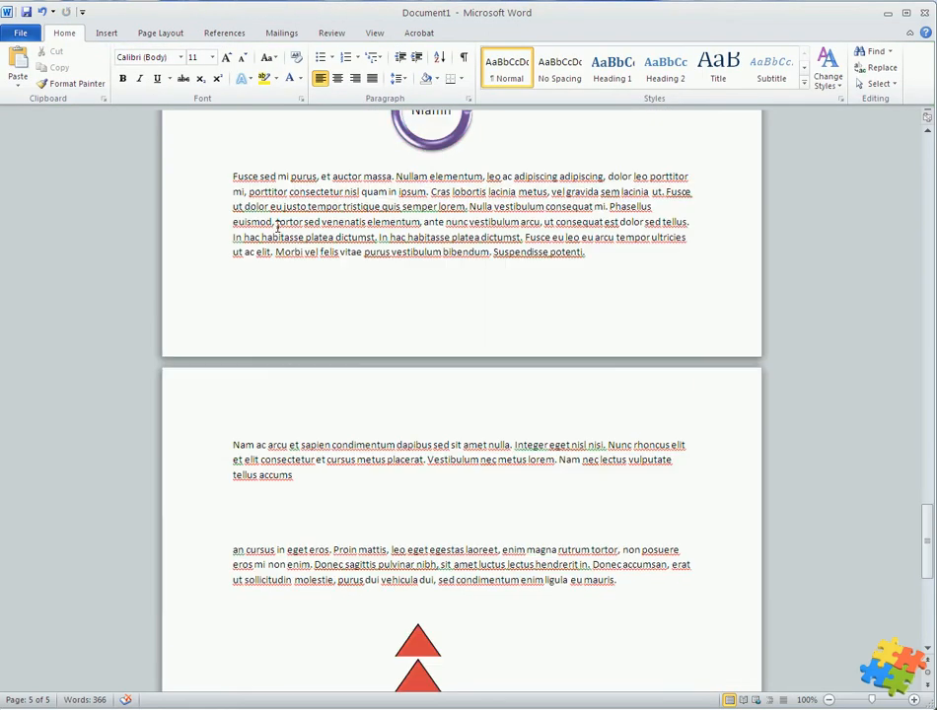
Reopen the header and footer area and turn off the different odd and even pages option
double_click(309, 344)
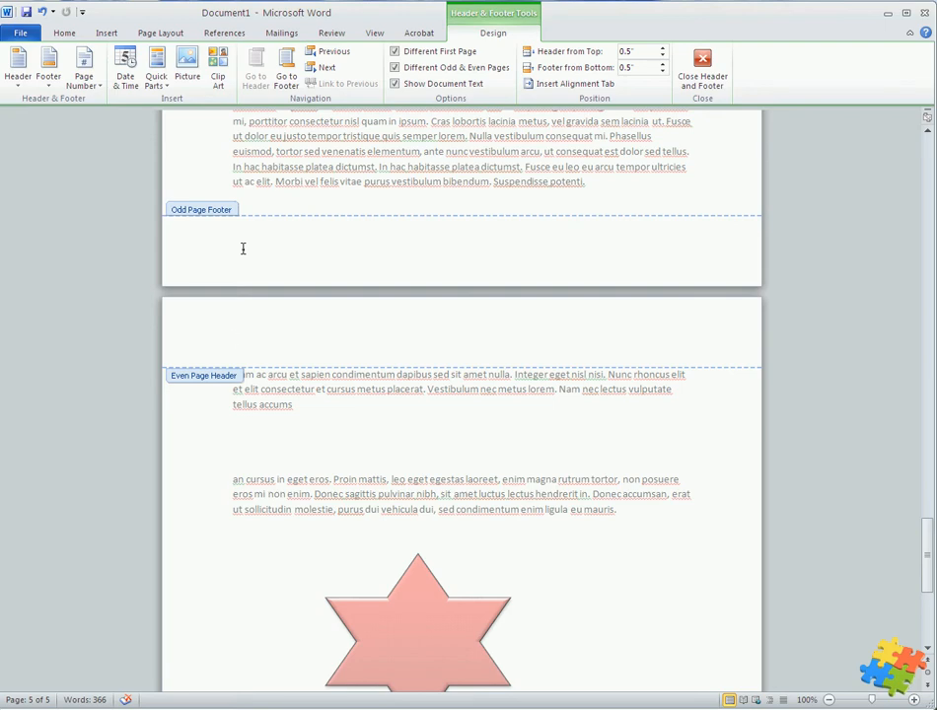
double_click(367, 168)
double_click(315, 334)
click(395, 68)
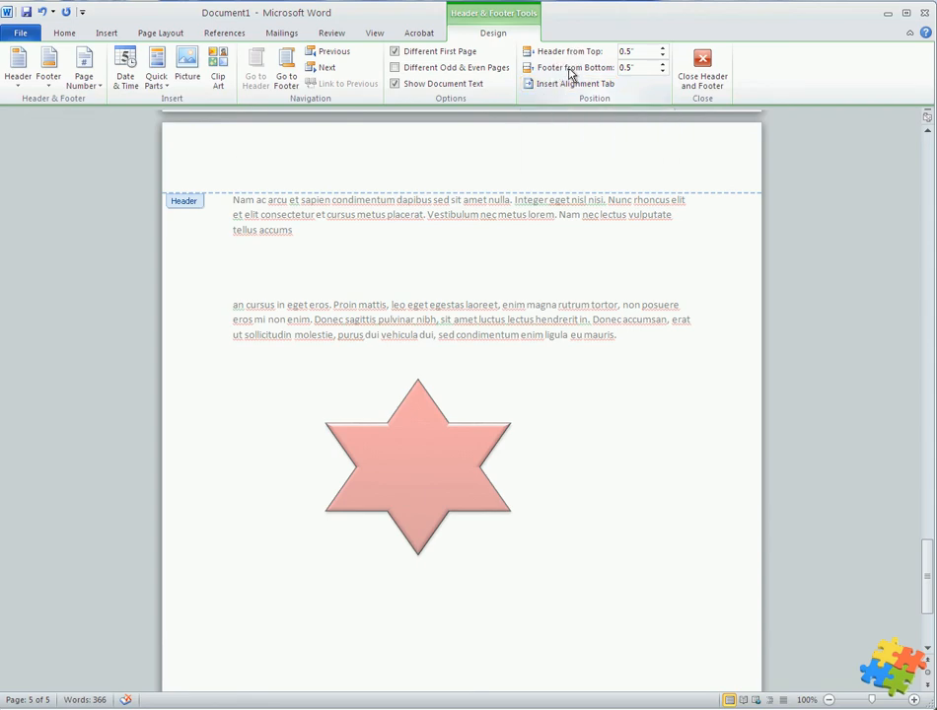
Increase the header's distance from the top of the page to 1.5"
click(662, 51)
click(663, 51)
click(662, 52)
click(663, 51)
click(663, 51)
click(662, 51)
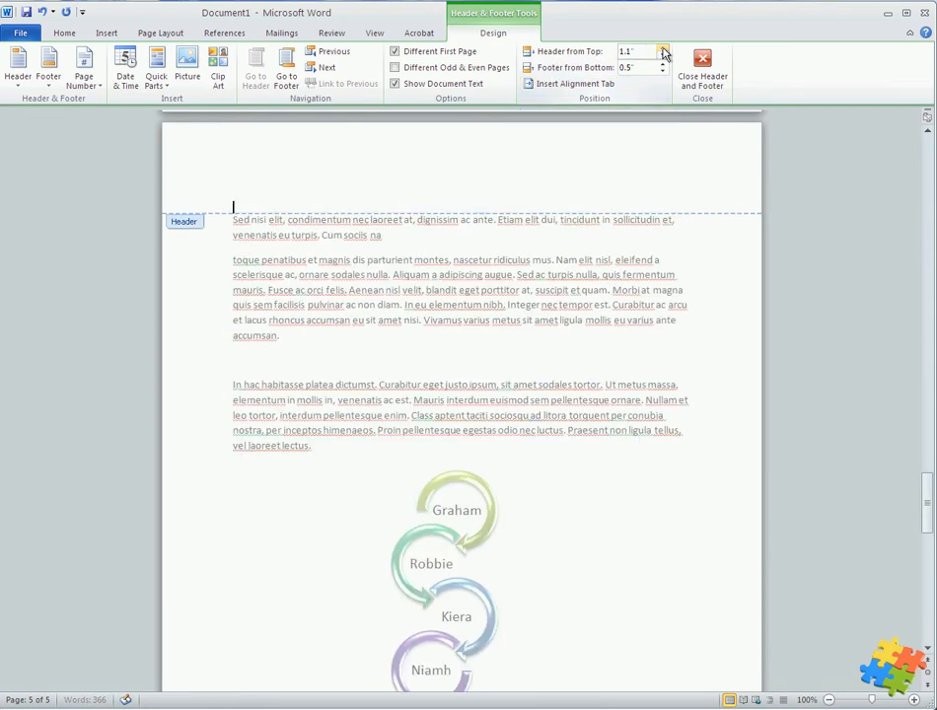
click(662, 52)
click(662, 51)
click(663, 51)
click(663, 51)
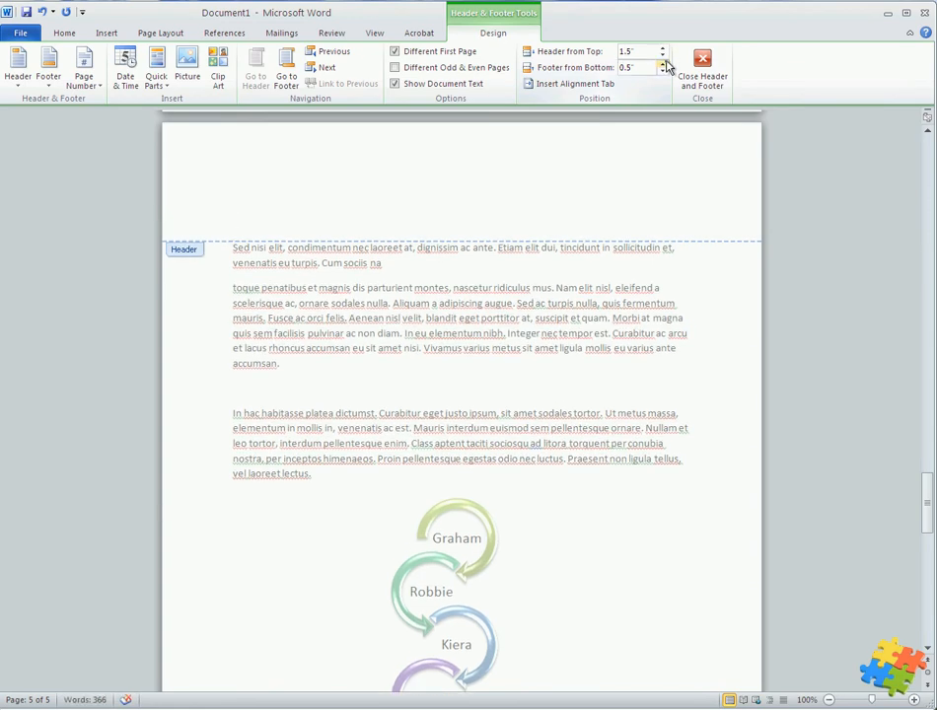
Set the header's distance from the top of the page back to 0.5"
click(663, 56)
click(662, 57)
click(663, 57)
click(663, 56)
click(663, 56)
click(663, 57)
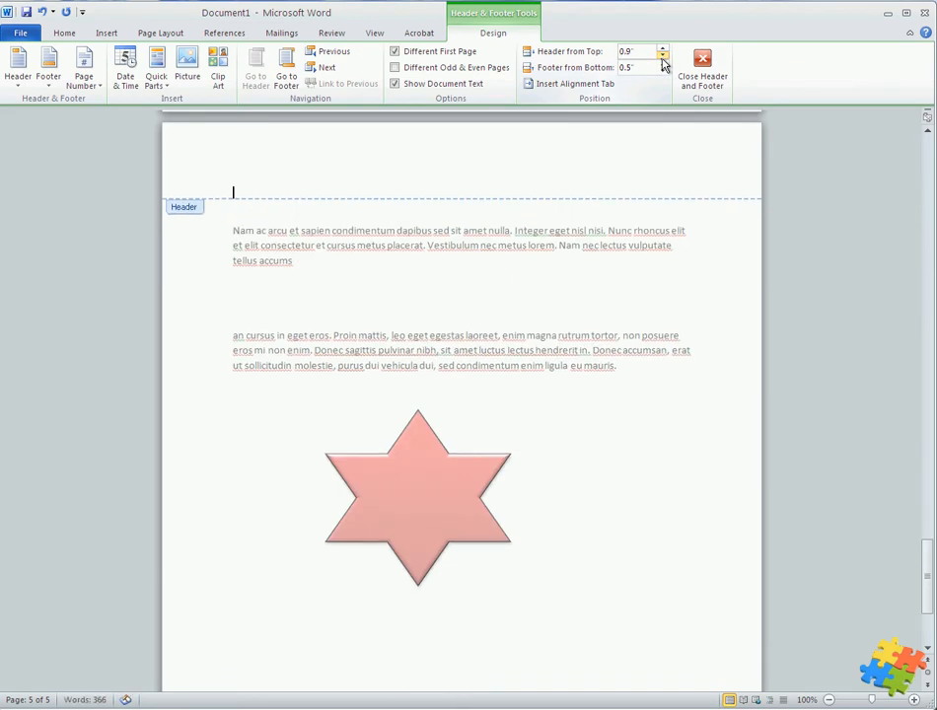
click(663, 58)
click(663, 57)
click(663, 58)
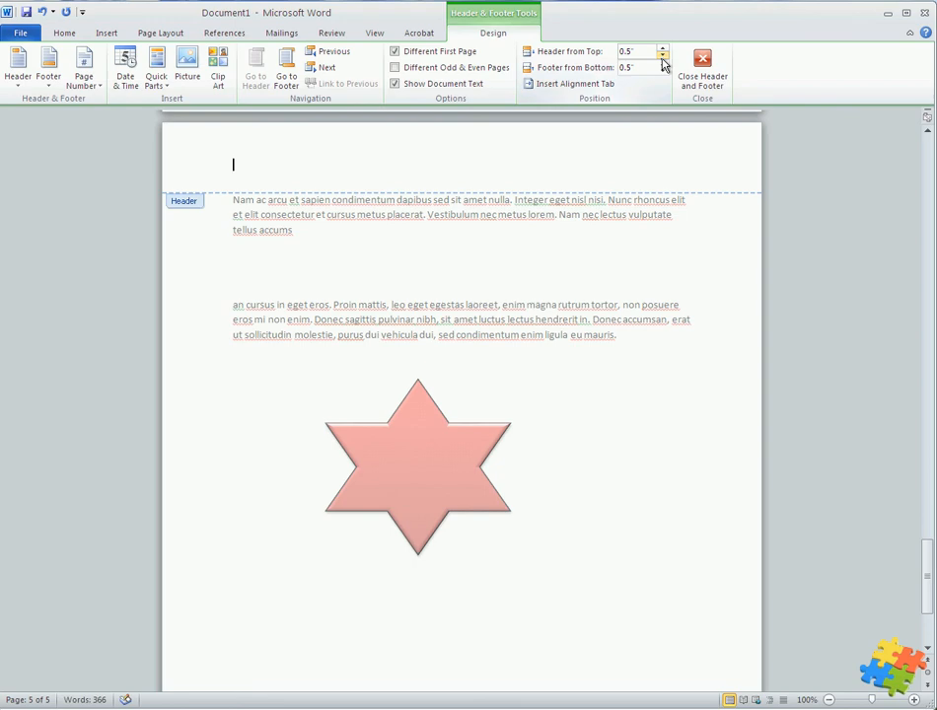
Insert a centered alignment tab with dashed leader 3 in the header, add the text "hello" after it, and return to the body text
click(577, 86)
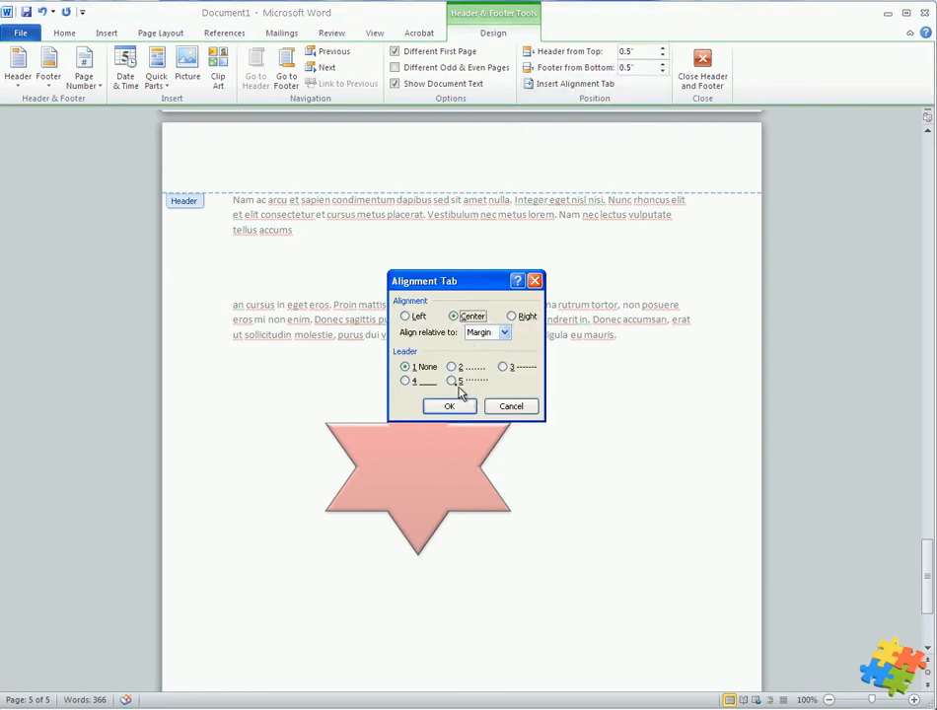
click(503, 367)
click(450, 406)
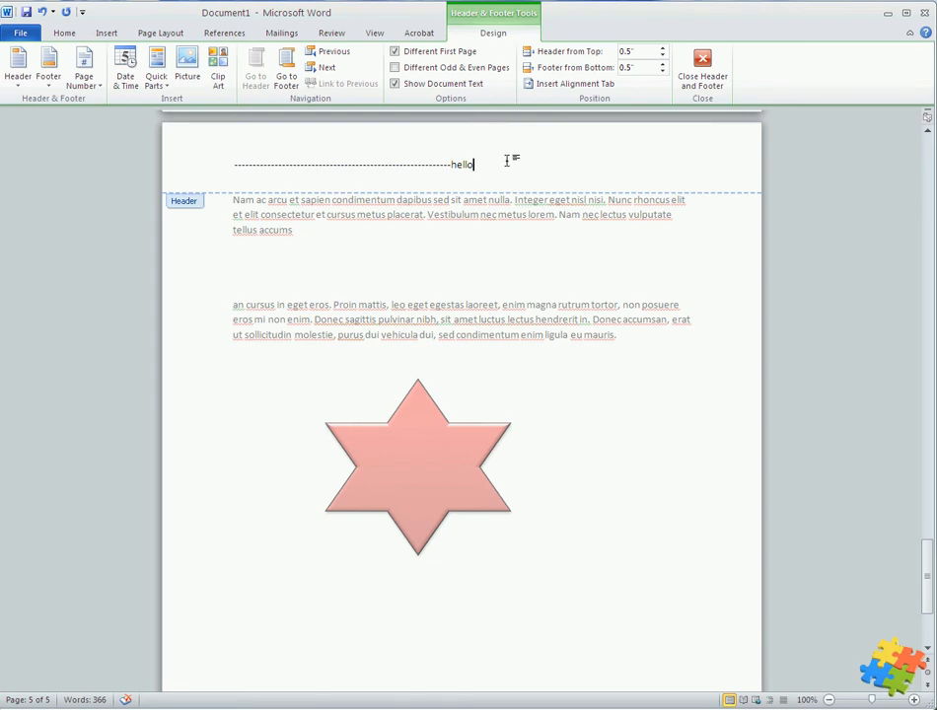
scroll(508, 165, down, 4)
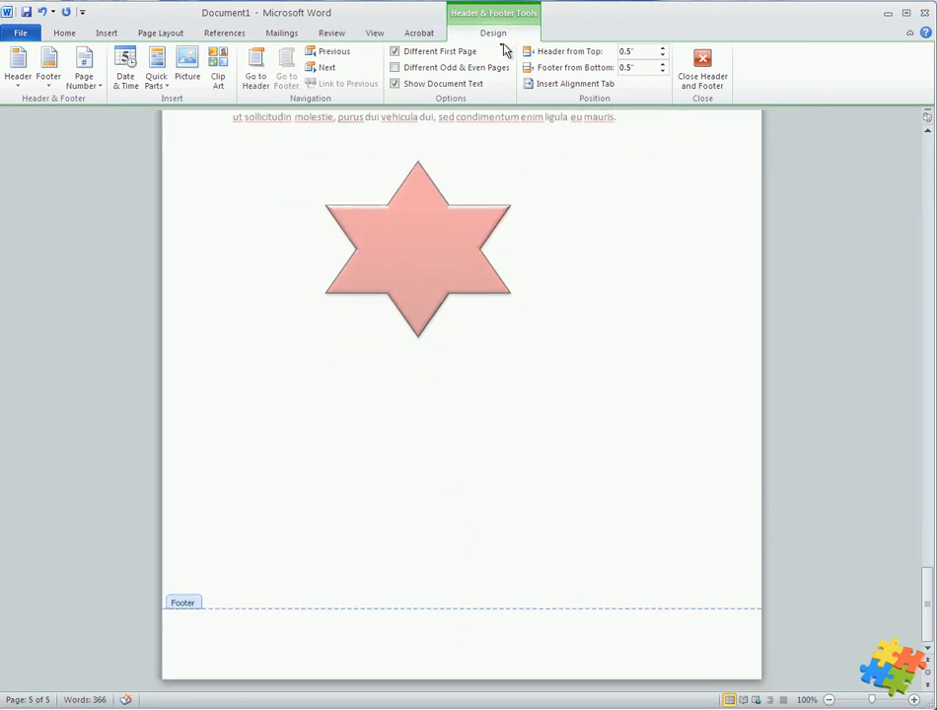
scroll(467, 259, up, 6)
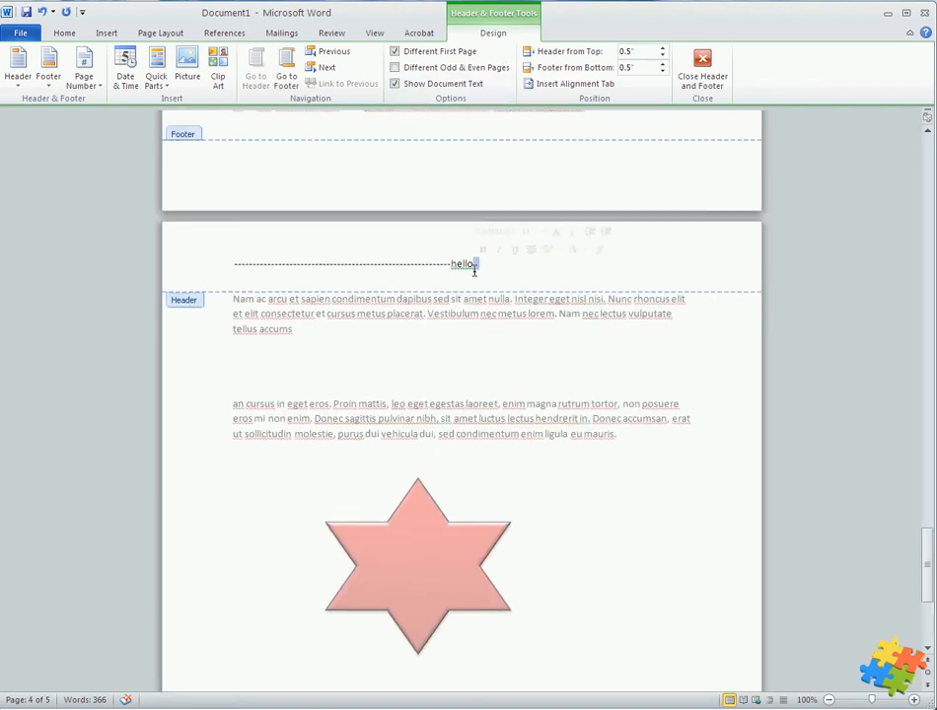
double_click(483, 328)
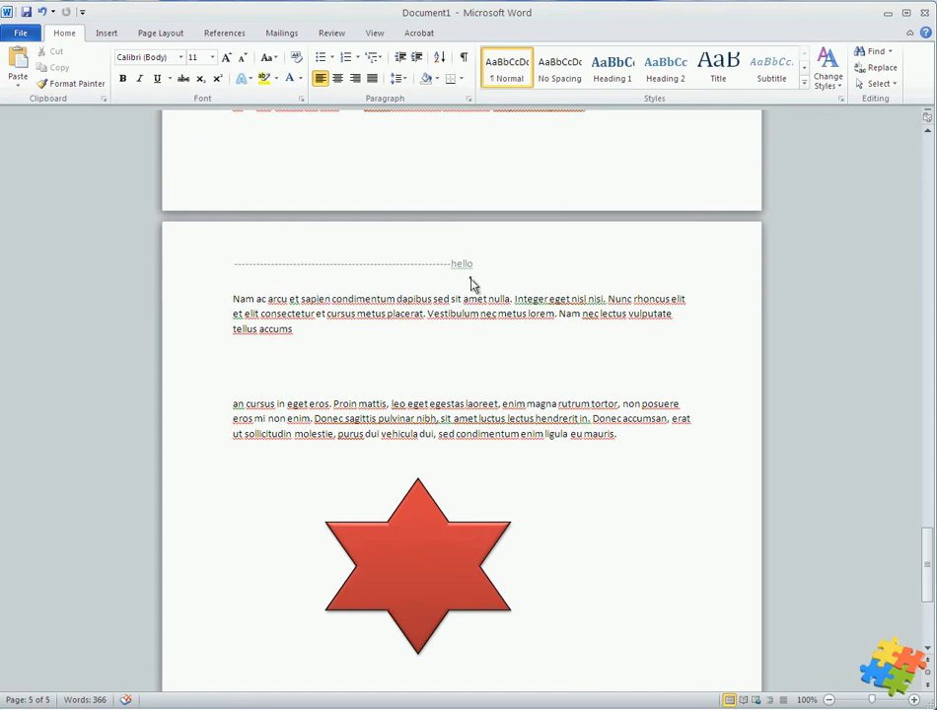
Replace the header with a right-aligned built-in design titled "Training Document", subtitled "Everything you need to know about Word", with the author's name
double_click(470, 276)
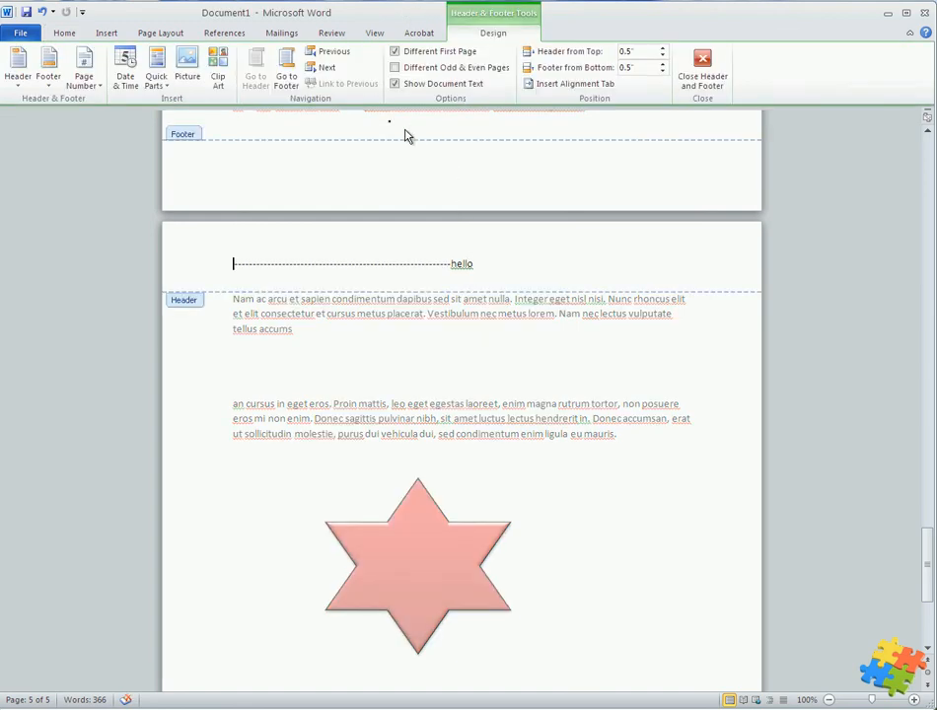
click(106, 33)
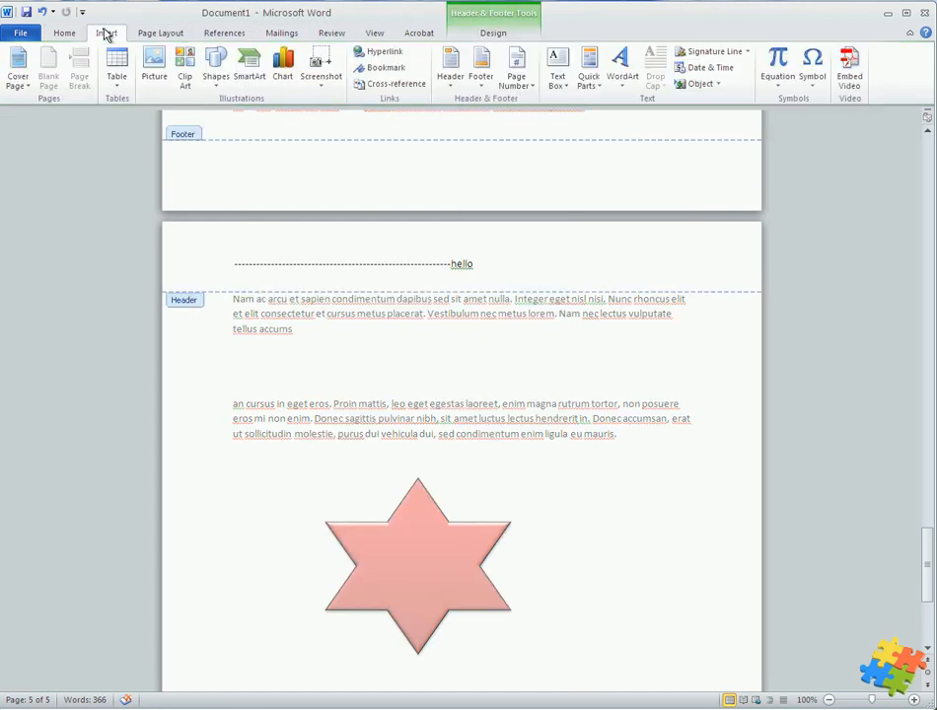
click(449, 69)
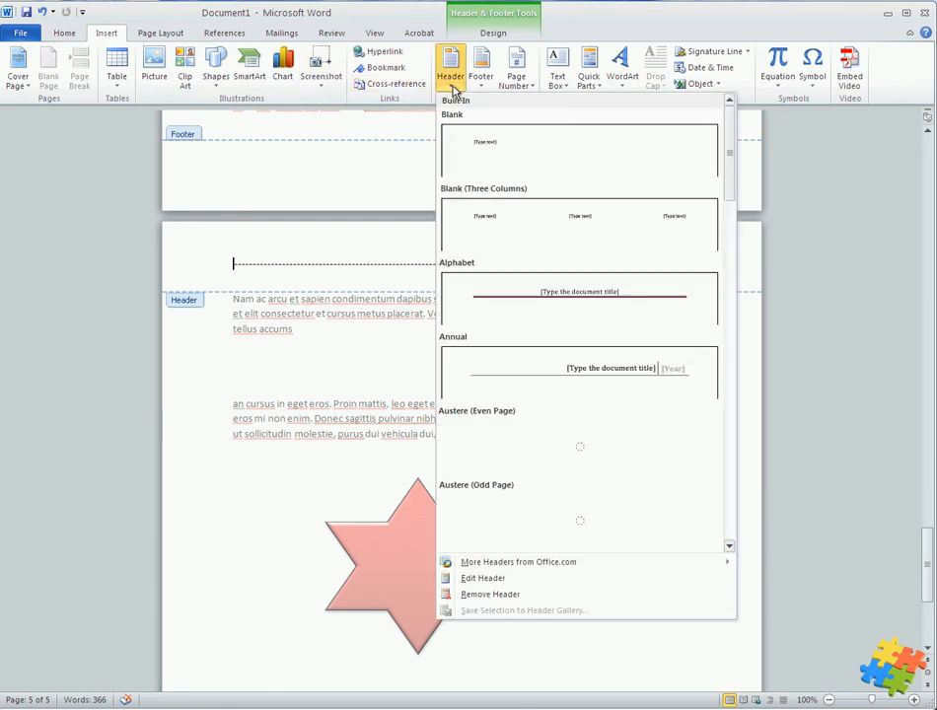
drag(730, 180, 733, 321)
click(646, 293)
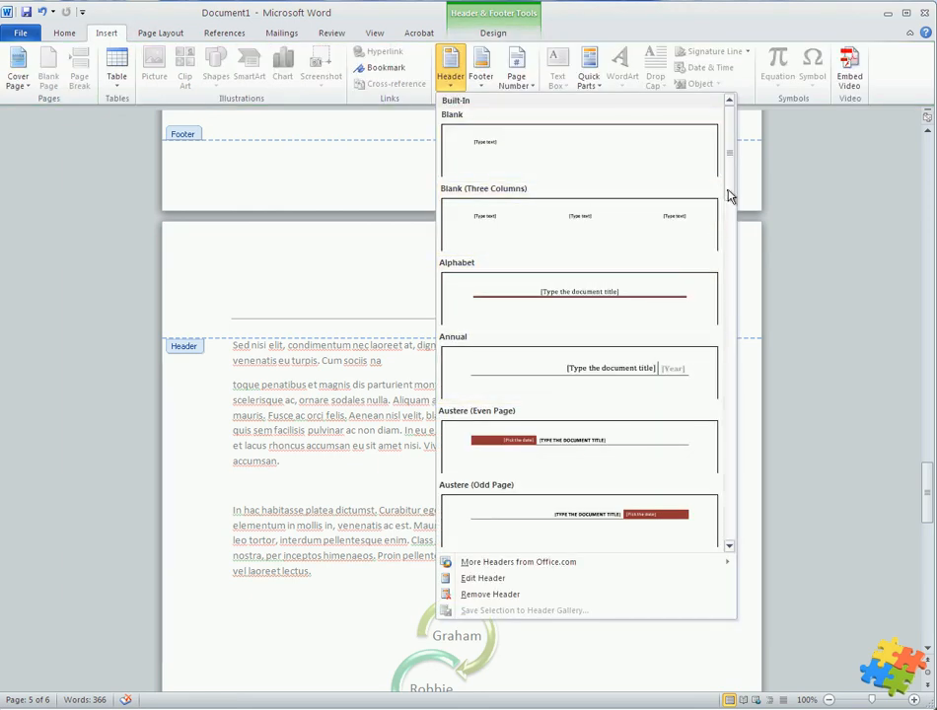
Browse the built-in header designs, then close header editing and review the header on the following pages
drag(728, 193, 777, 347)
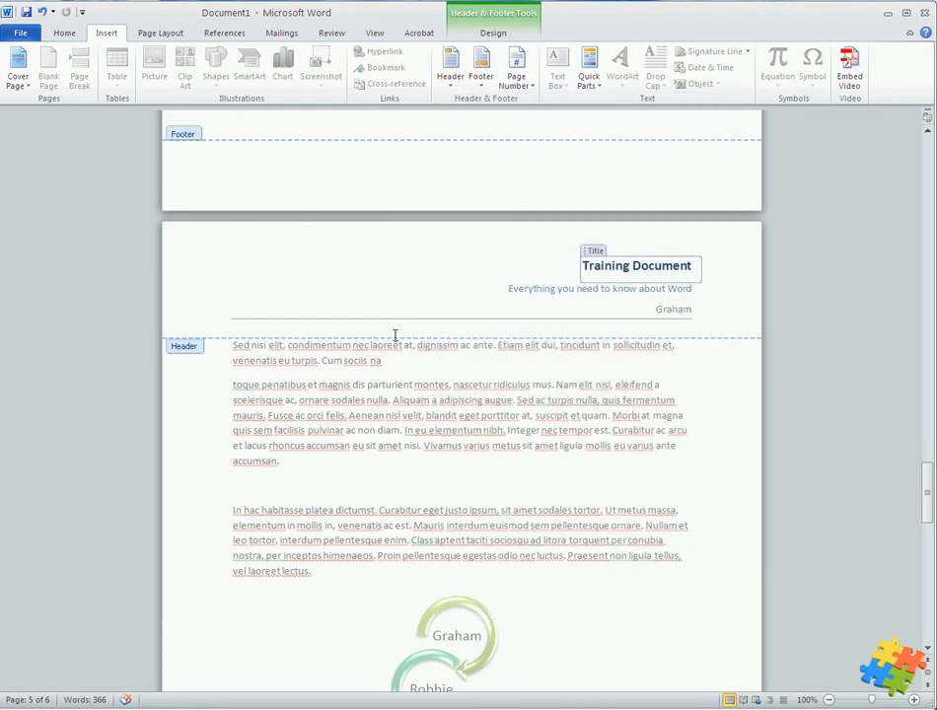
double_click(429, 386)
scroll(429, 386, down, 10)
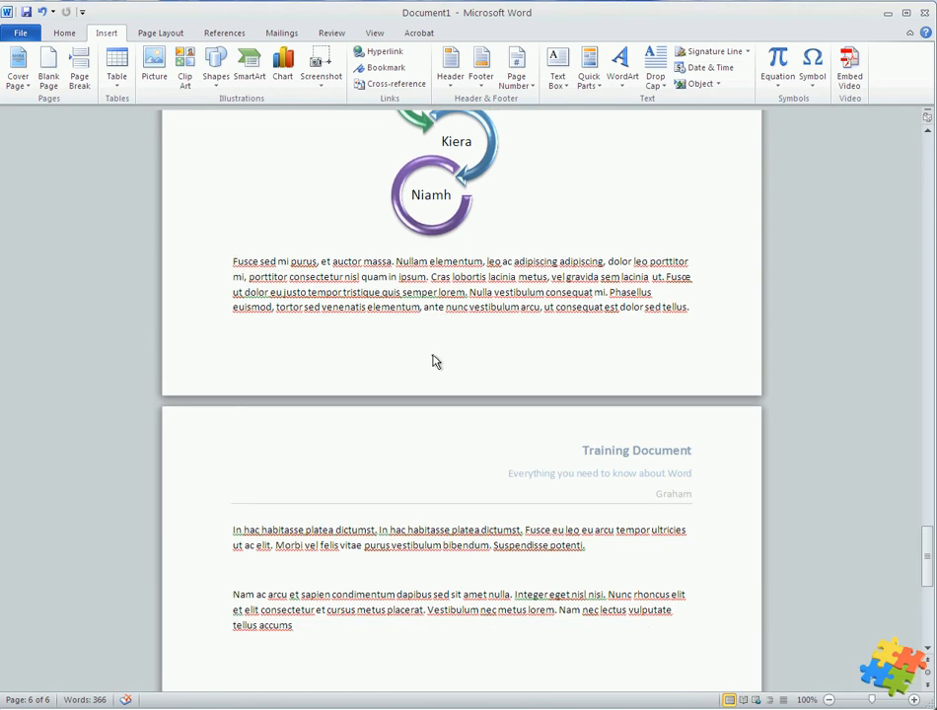
scroll(434, 361, down, 1)
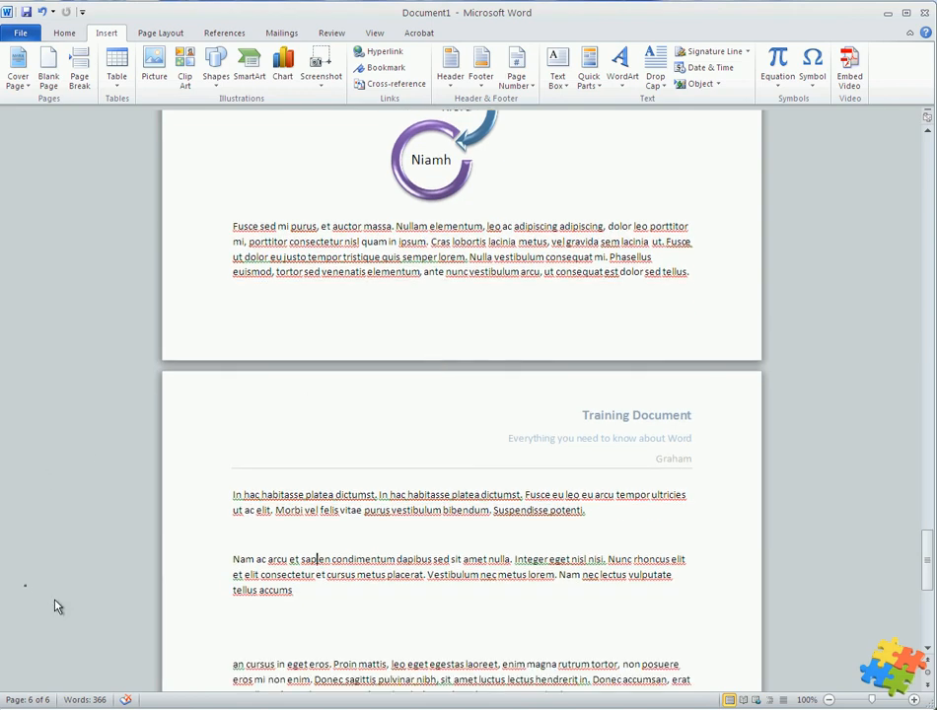